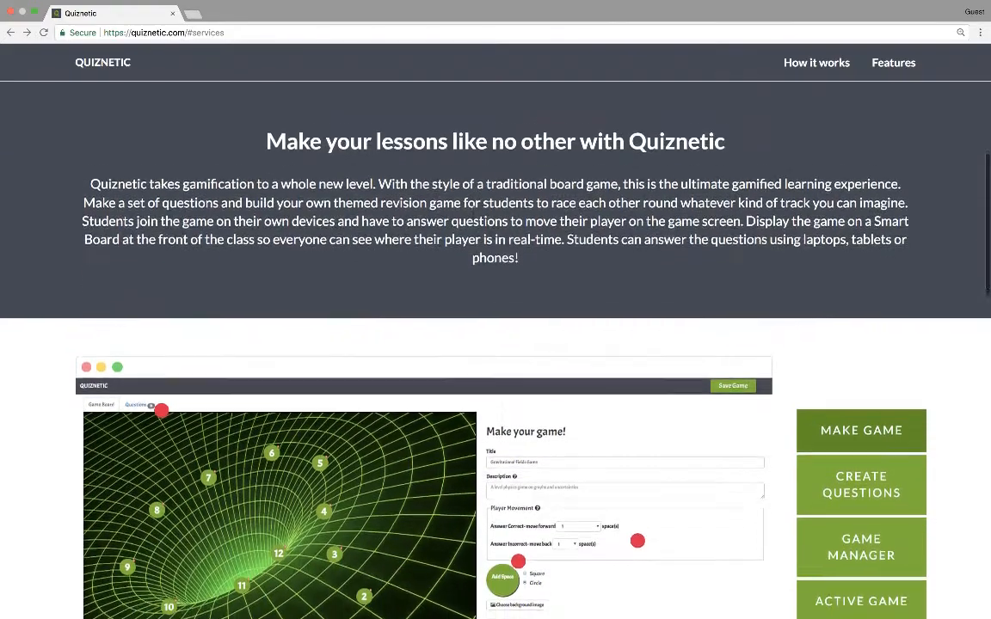
# Look through the Quiznetic home page, including the game-making preview and the full features list.
pyautogui.scroll(-2, 473, 215)
pyautogui.scroll(-3, 472, 215)
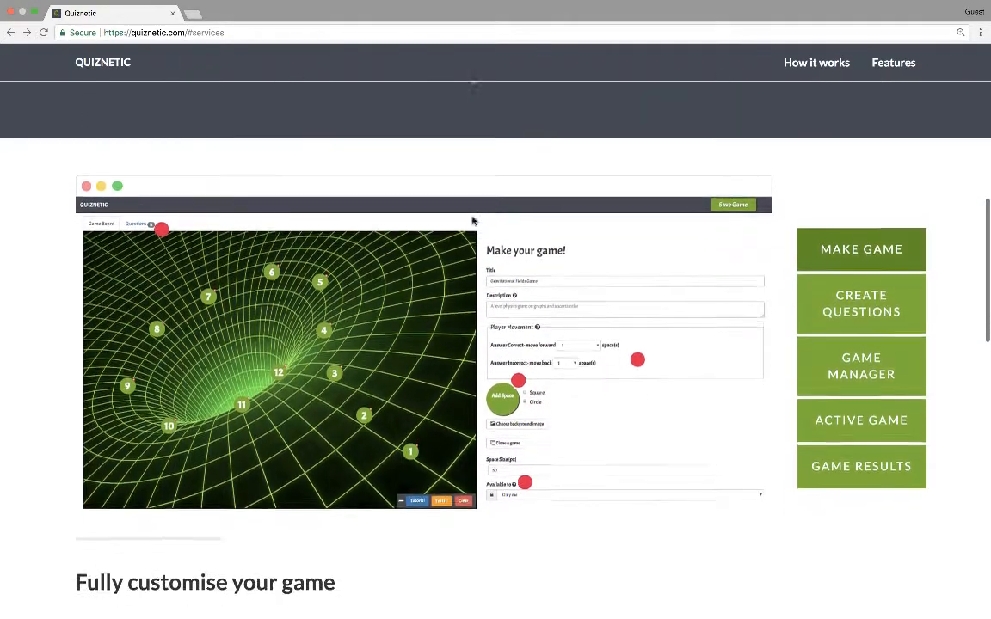
pyautogui.scroll(-5, 473, 222)
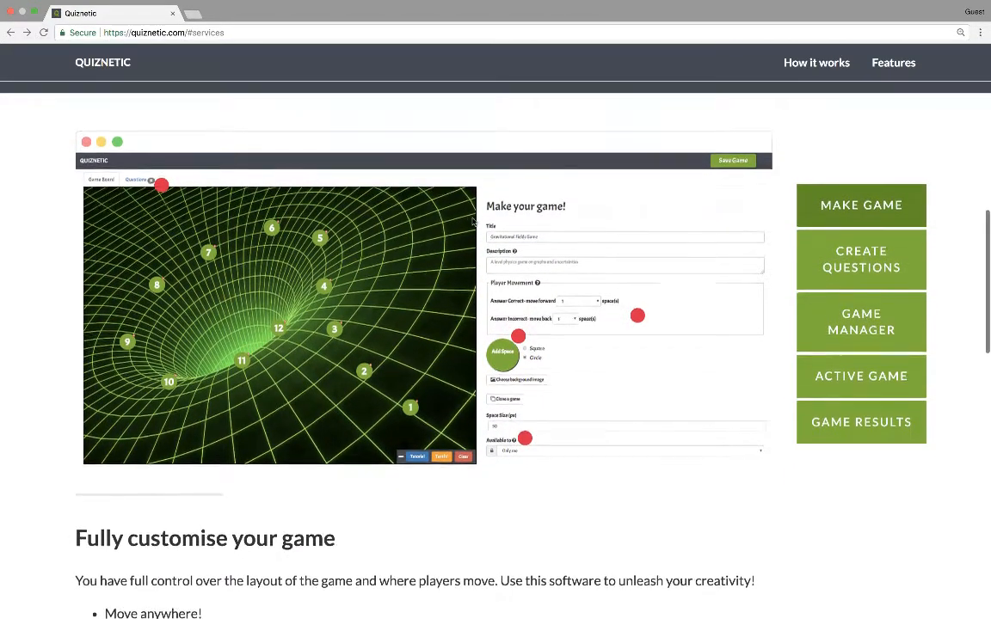
pyautogui.scroll(-10, 472, 222)
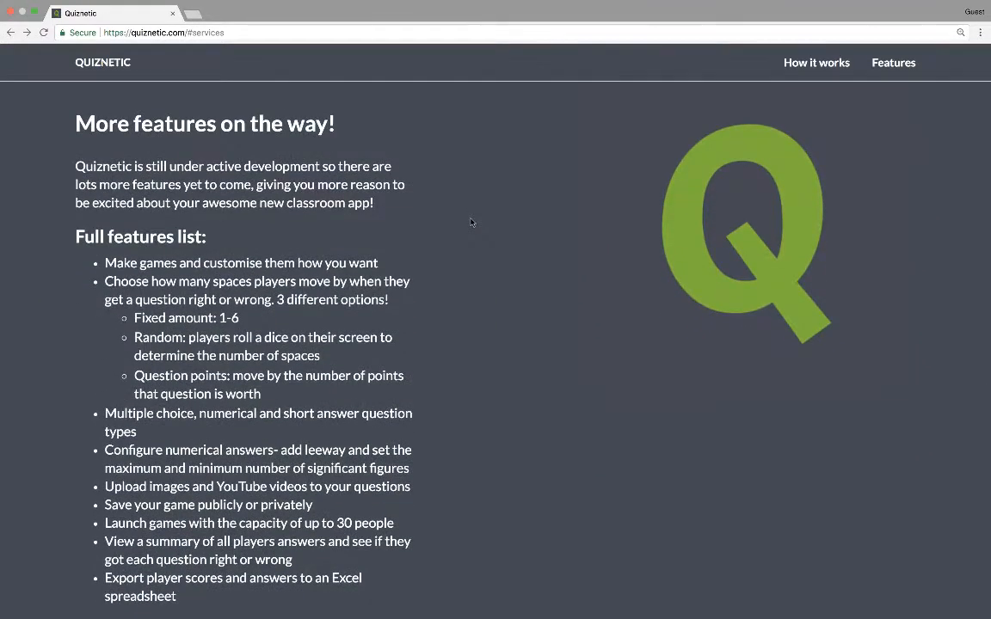
pyautogui.scroll(-7, 471, 222)
pyautogui.scroll(20, 471, 222)
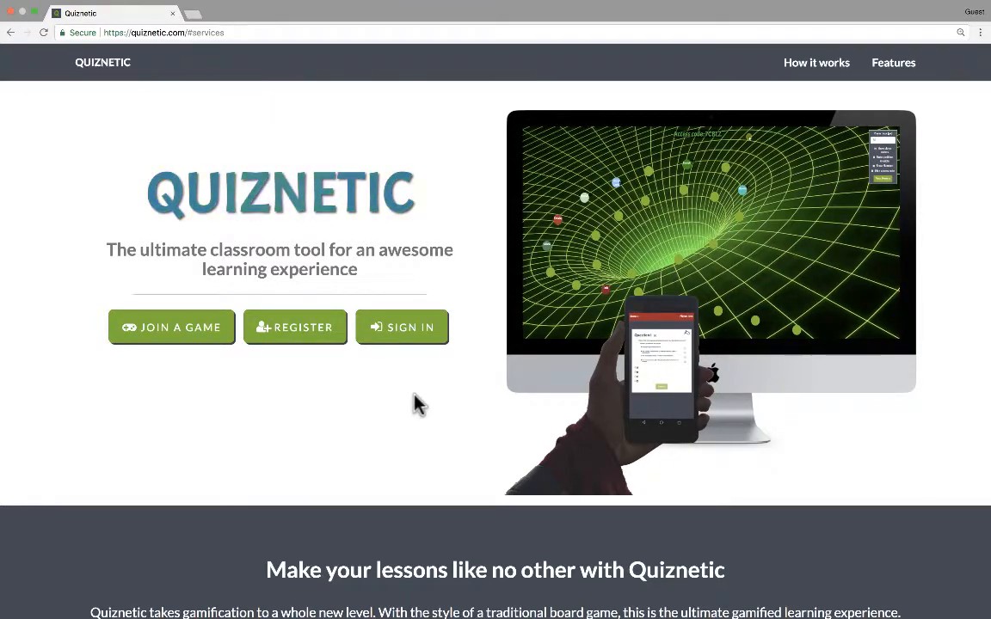
pyautogui.scroll(1, 244, 178)
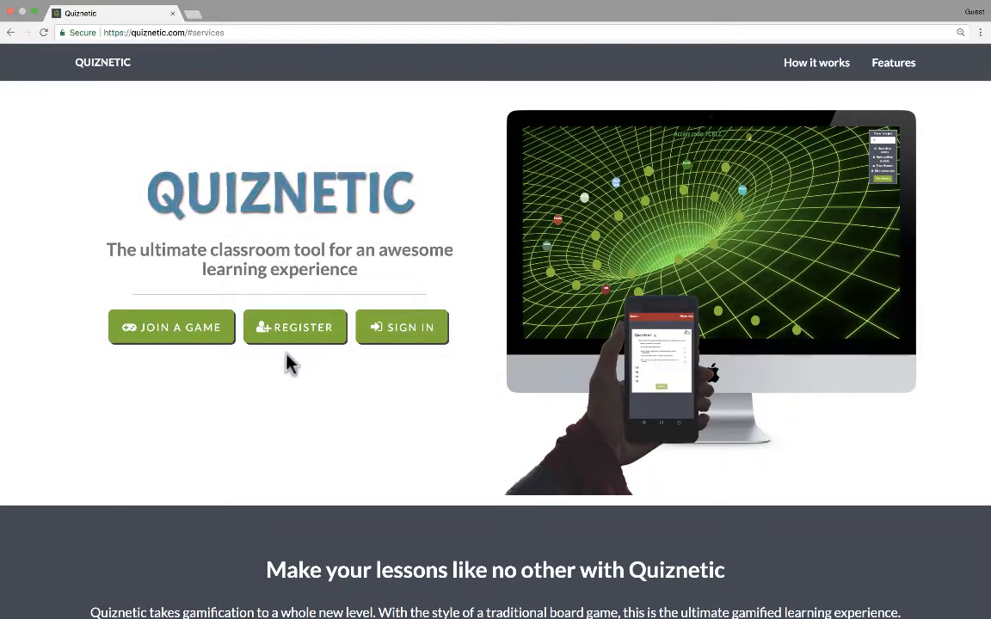
# View the form for joining a game with its nickname and access code fields, and return to the home page.
pyautogui.click(181, 339)
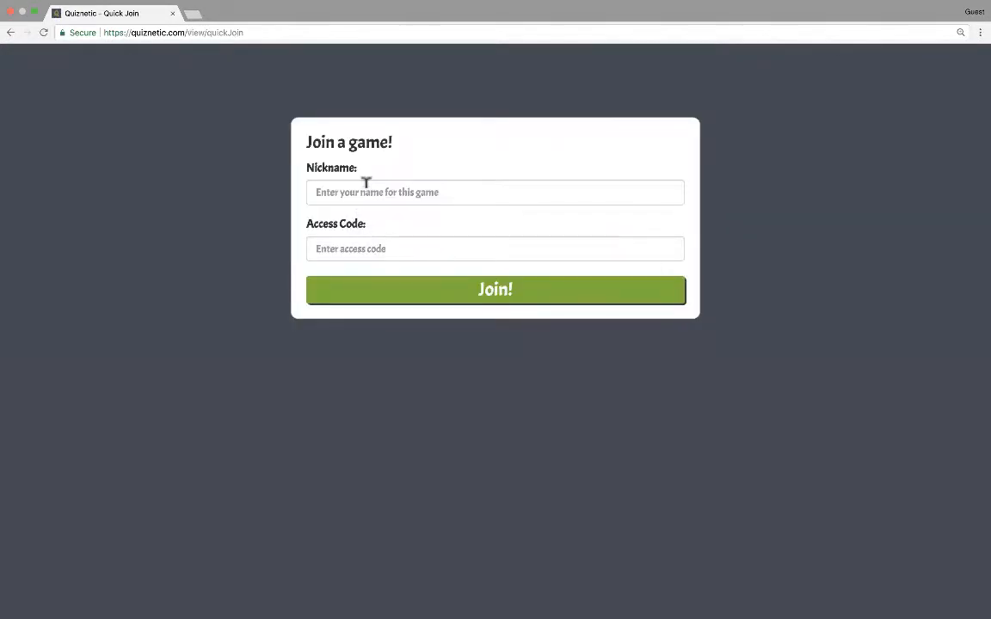
pyautogui.click(364, 186)
pyautogui.click(346, 245)
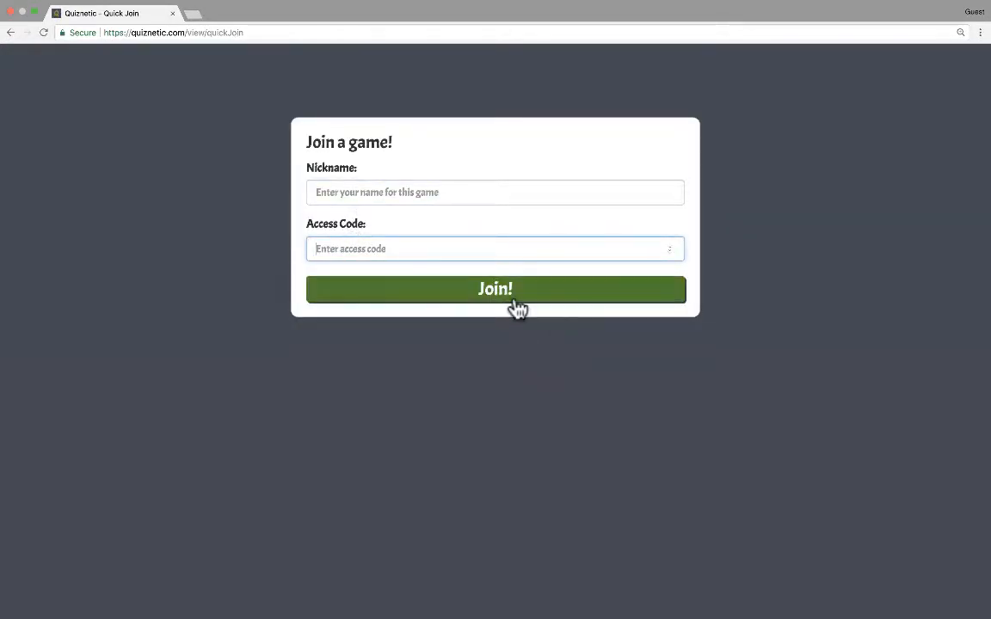
pyautogui.click(10, 33)
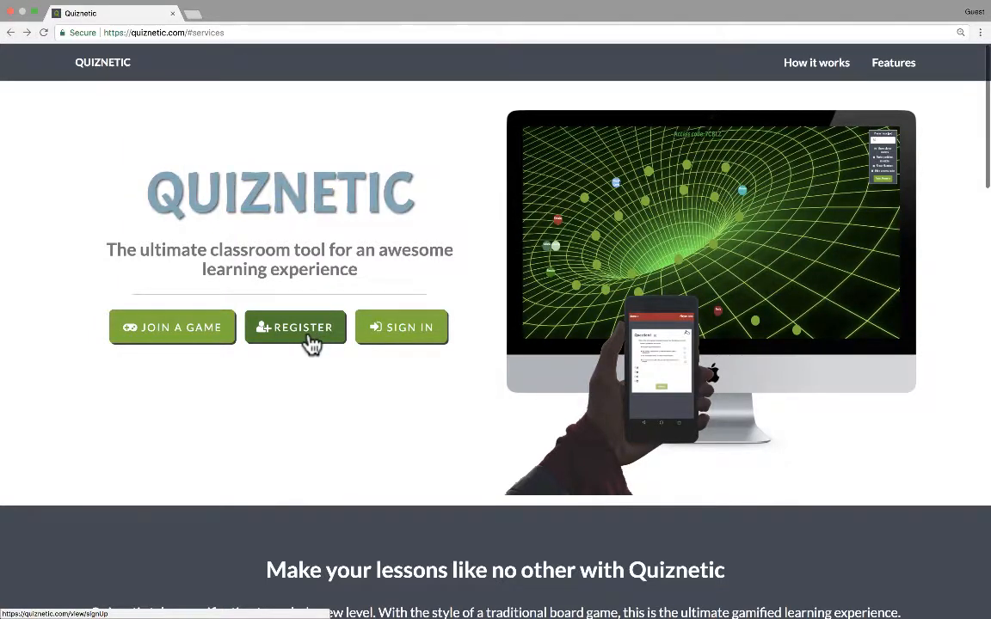
# Register a new account, accepting the preset date of birth and signing up with Google.
pyautogui.click(312, 342)
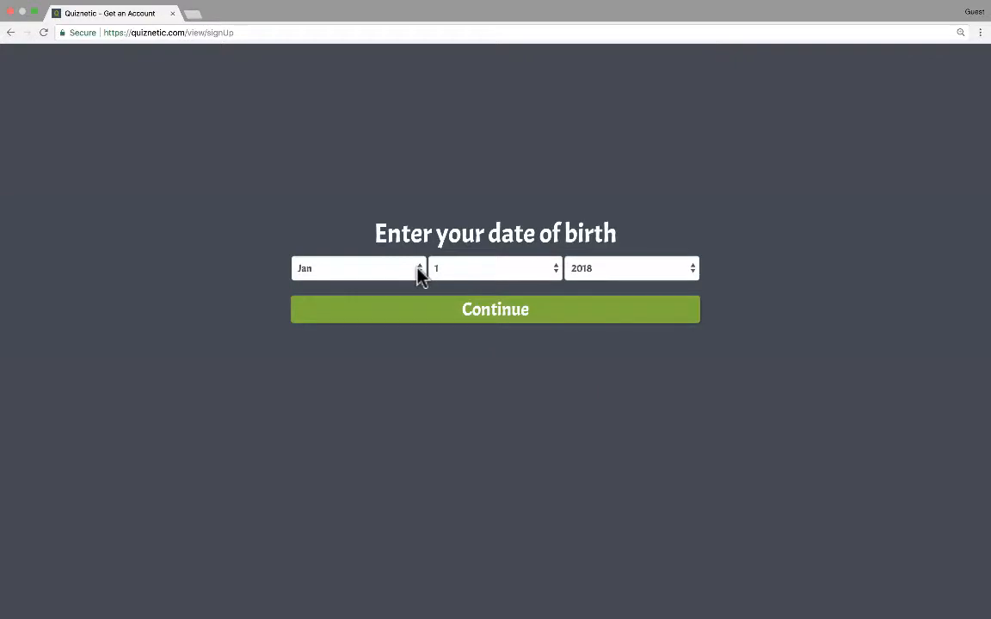
pyautogui.click(524, 317)
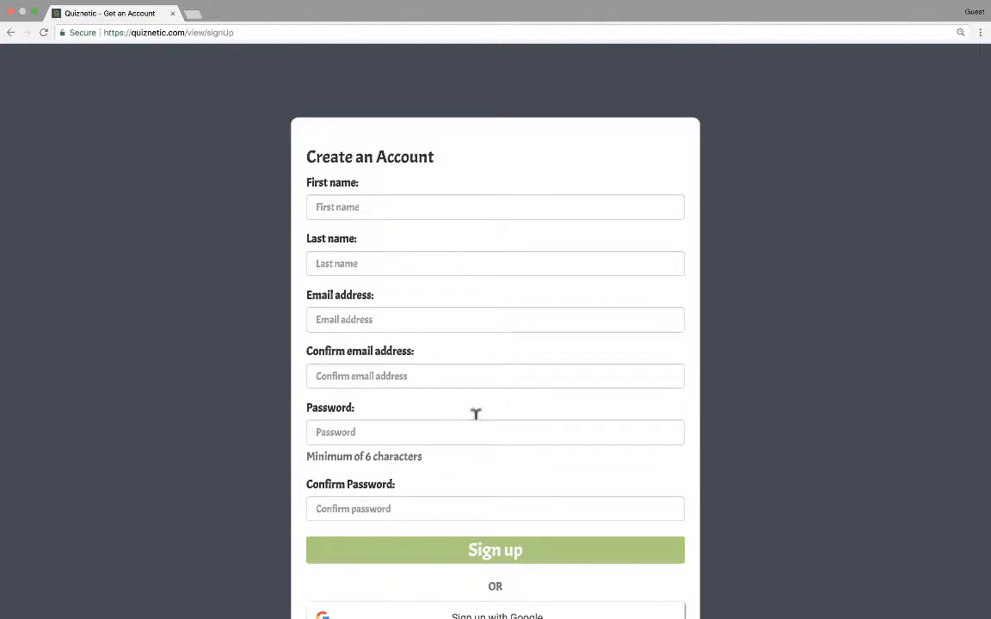
pyautogui.scroll(-2, 476, 422)
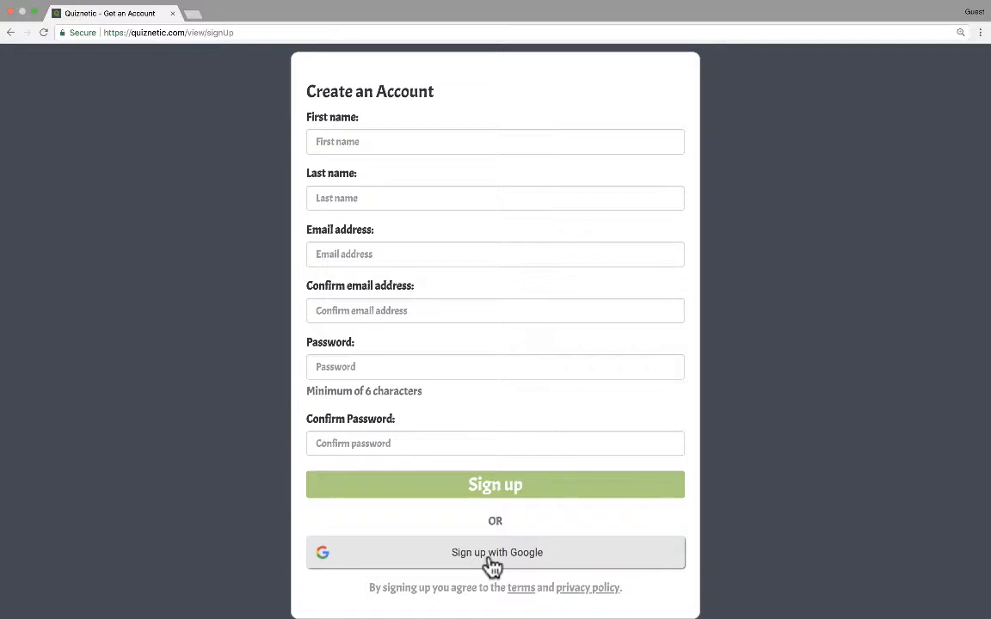
pyautogui.click(492, 566)
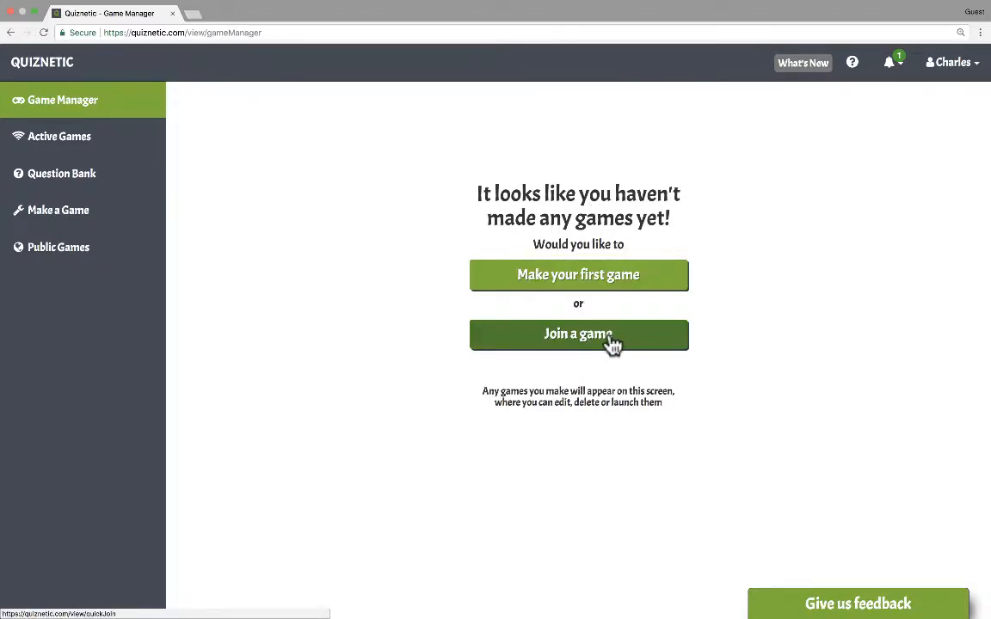
# Start making the first game and look over the blank game form.
pyautogui.click(634, 287)
pyautogui.press('Return')
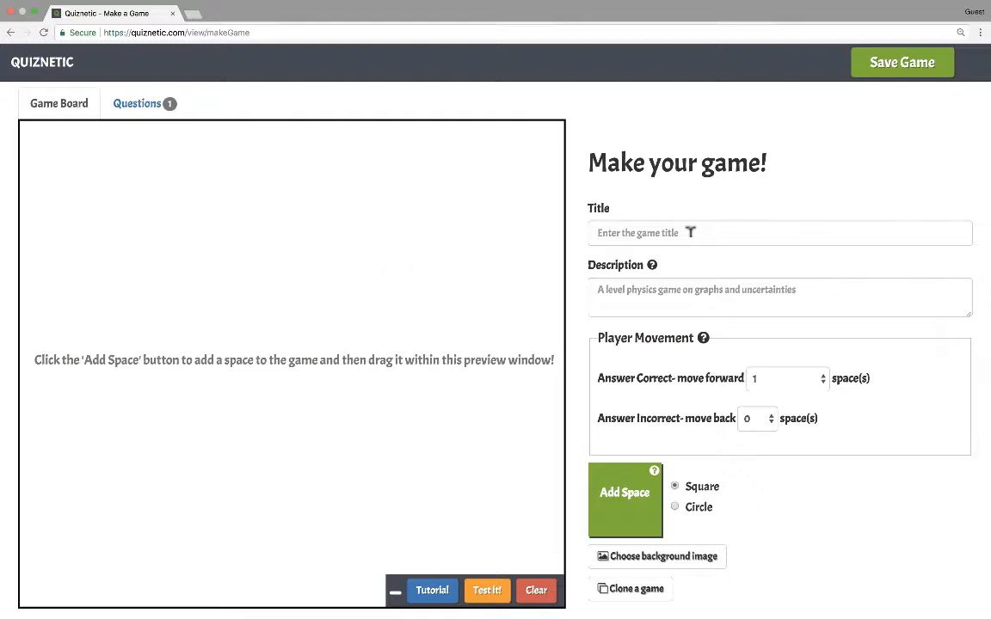
pyautogui.scroll(-1, 690, 231)
pyautogui.scroll(1, 690, 232)
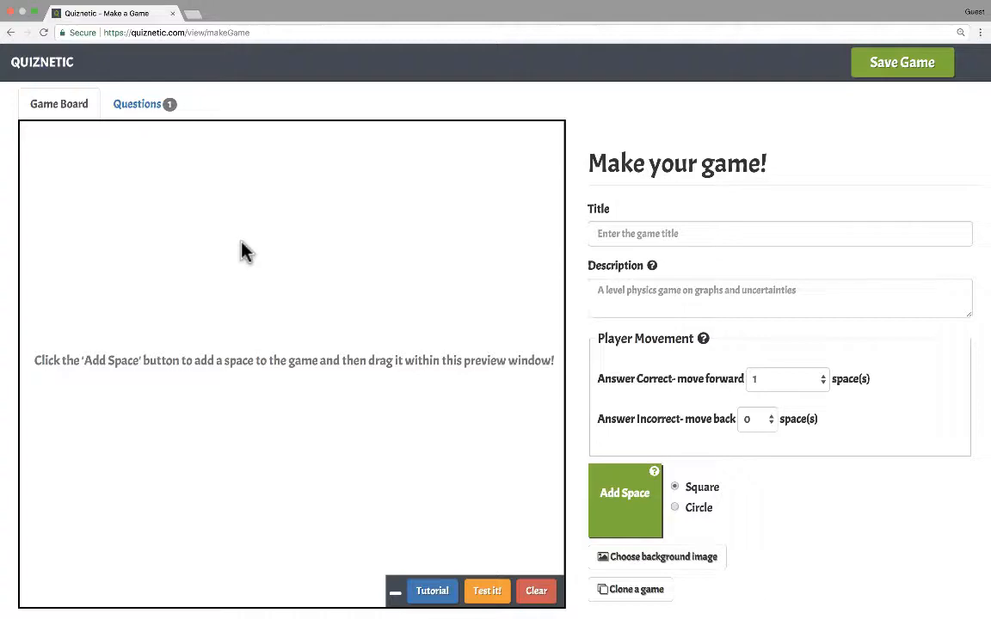
# Title the game "Planetary Parts of Speech" and describe it as "A review of the different parts of speech.".
pyautogui.click(653, 229)
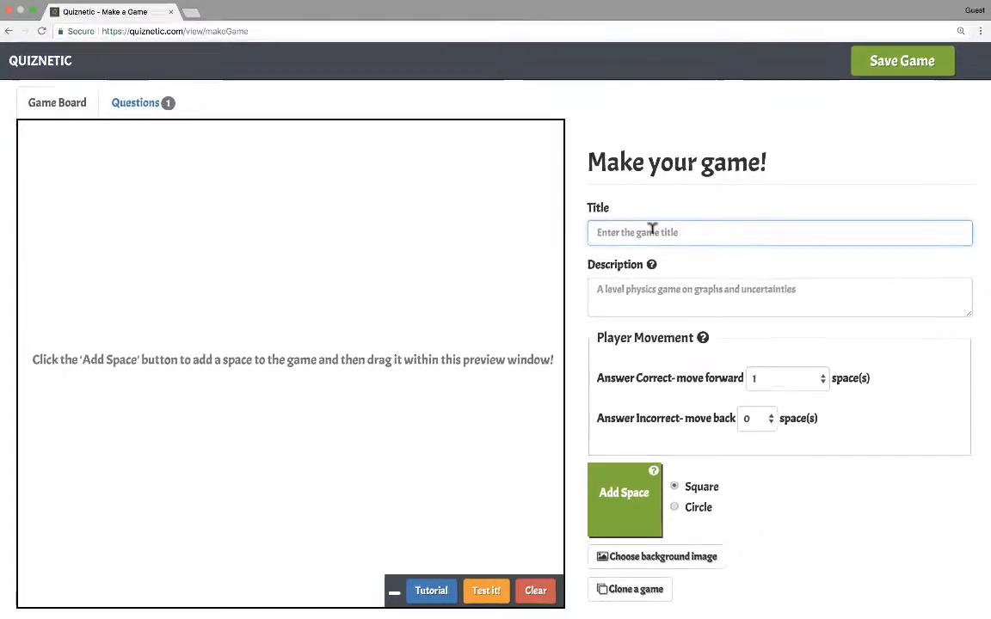
pyautogui.write('Planetary Parts of Speech')
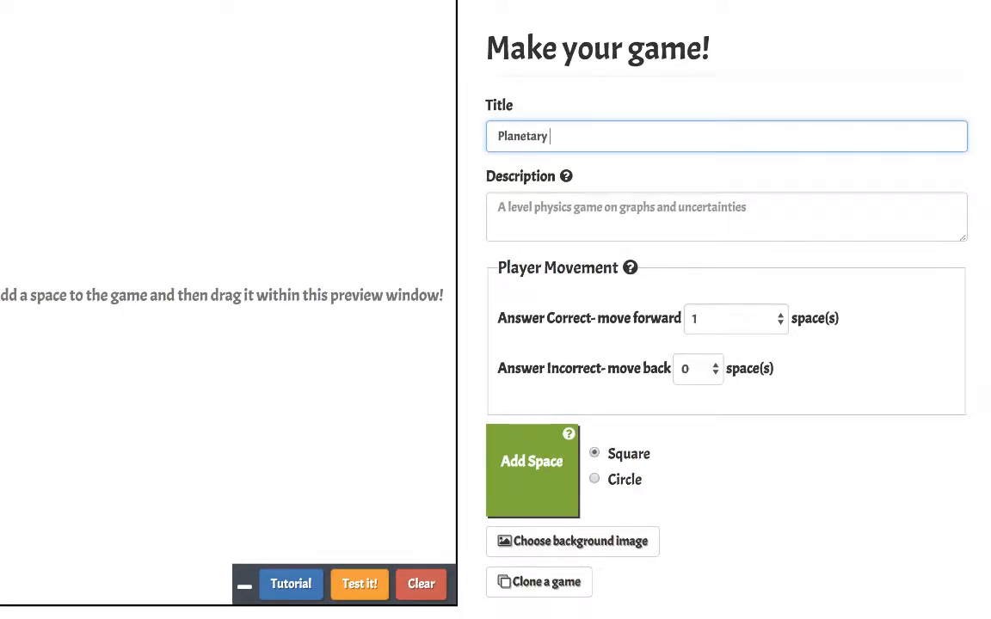
pyautogui.click(719, 199)
pyautogui.write('A')
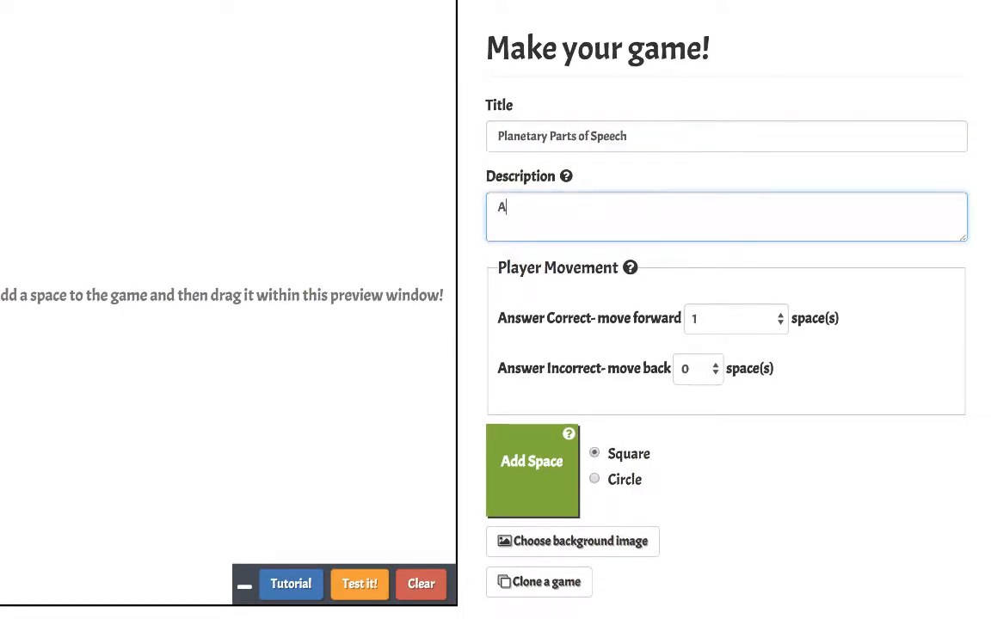
pyautogui.write(' review of the different parts of spp')
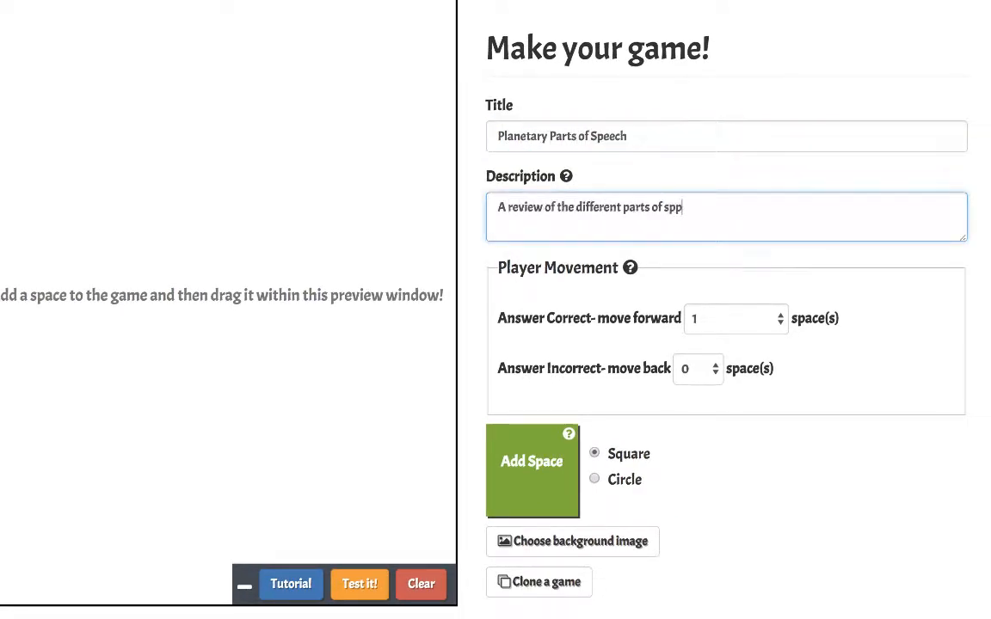
pyautogui.press('BackSpace')
pyautogui.write('eech.')
pyautogui.press('Tab')
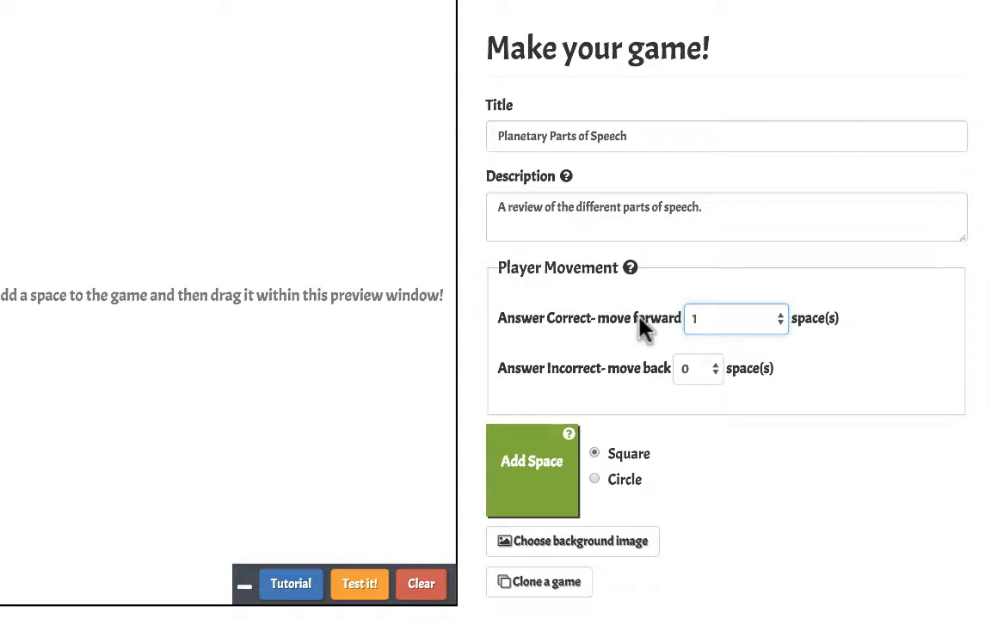
# Try 2 and then Question points as the forward movement for a correct answer.
pyautogui.click(712, 331)
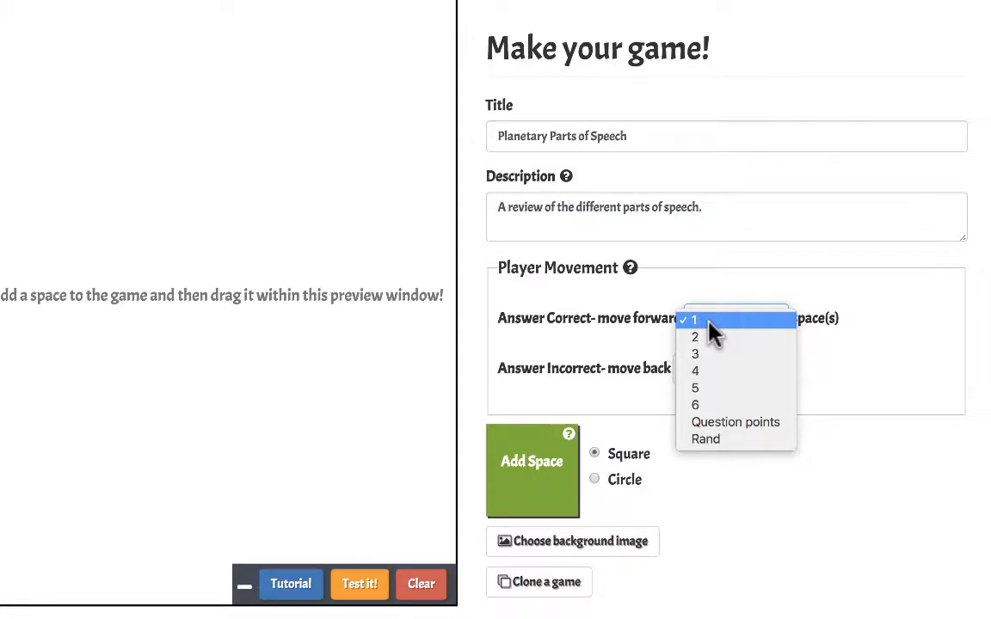
pyautogui.click(707, 337)
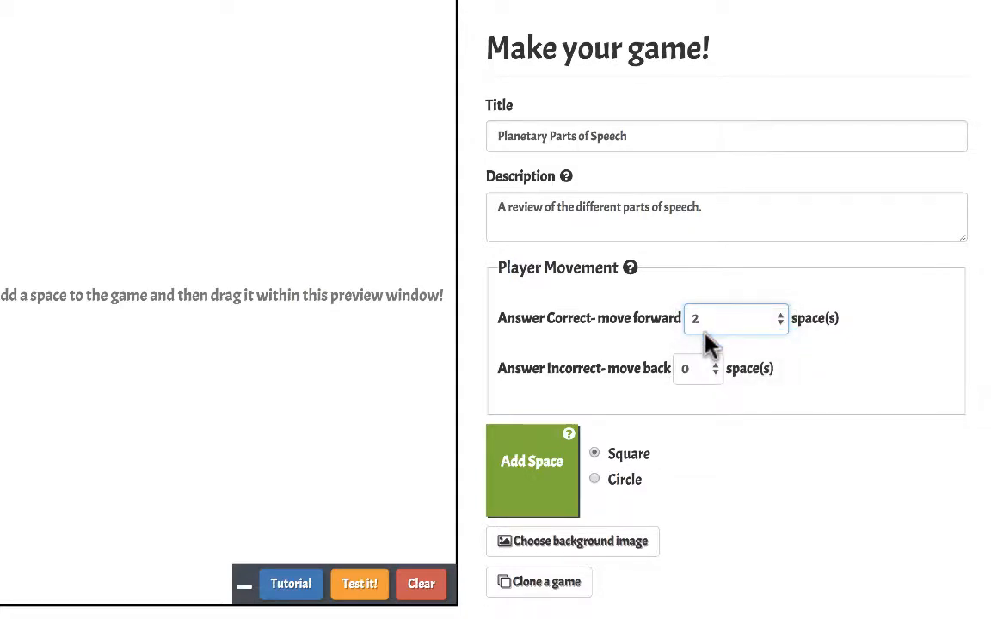
pyautogui.click(707, 330)
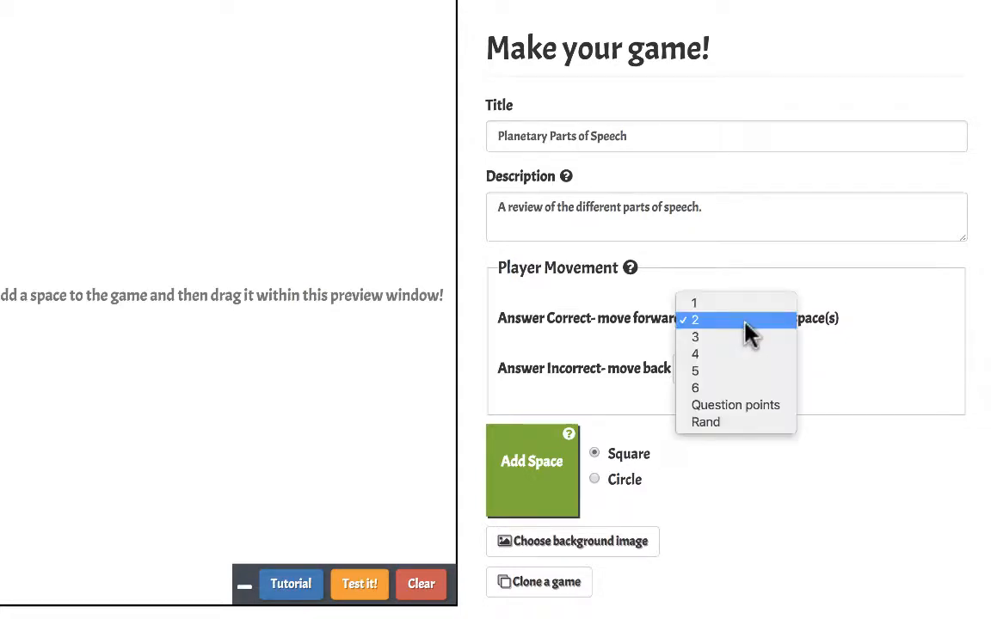
pyautogui.click(748, 406)
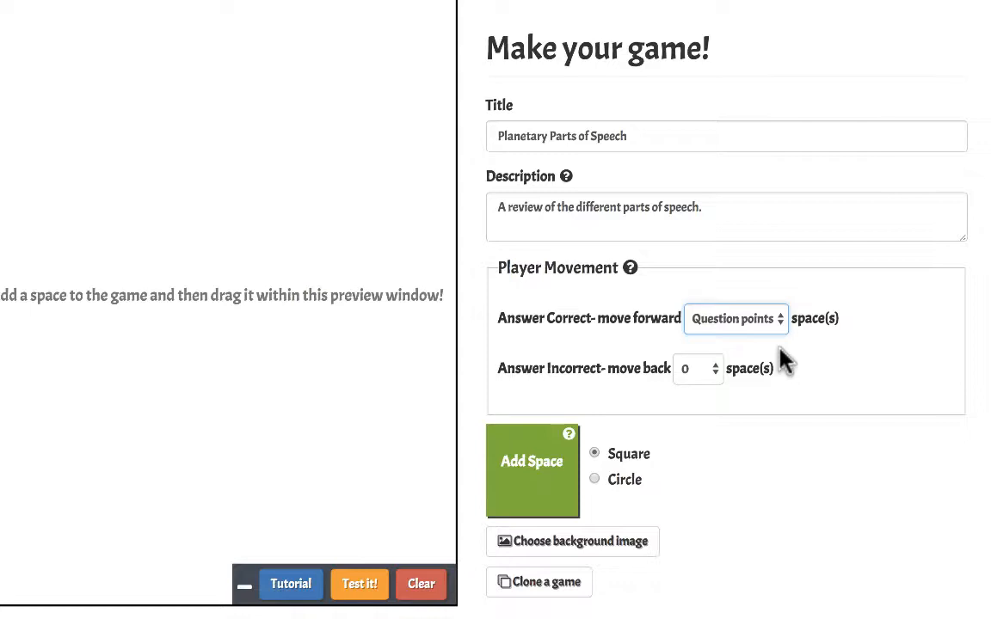
# Set the forward movement for a correct answer to Rand.
pyautogui.click(745, 329)
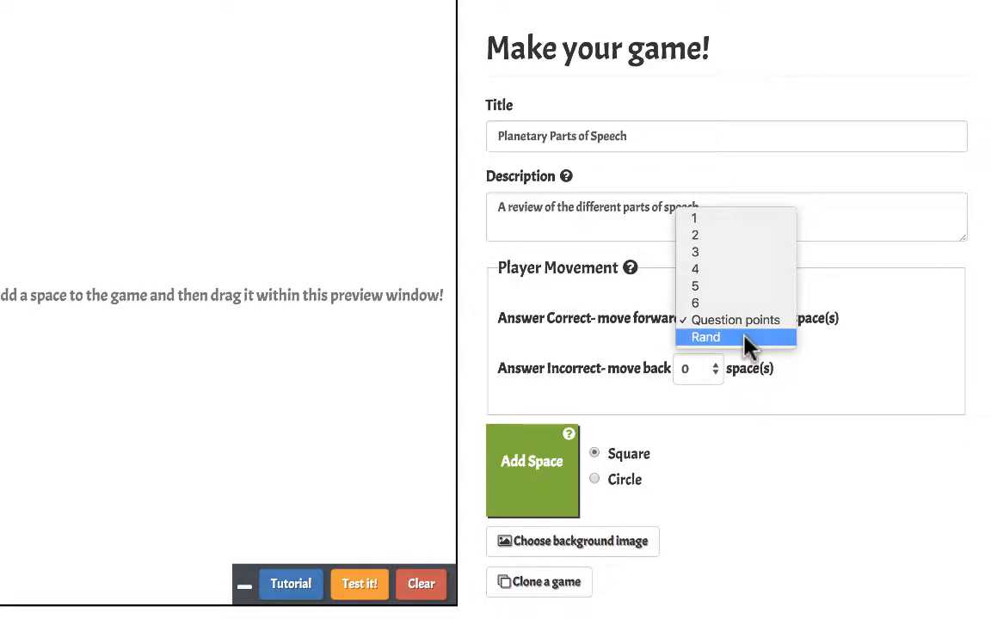
pyautogui.click(745, 337)
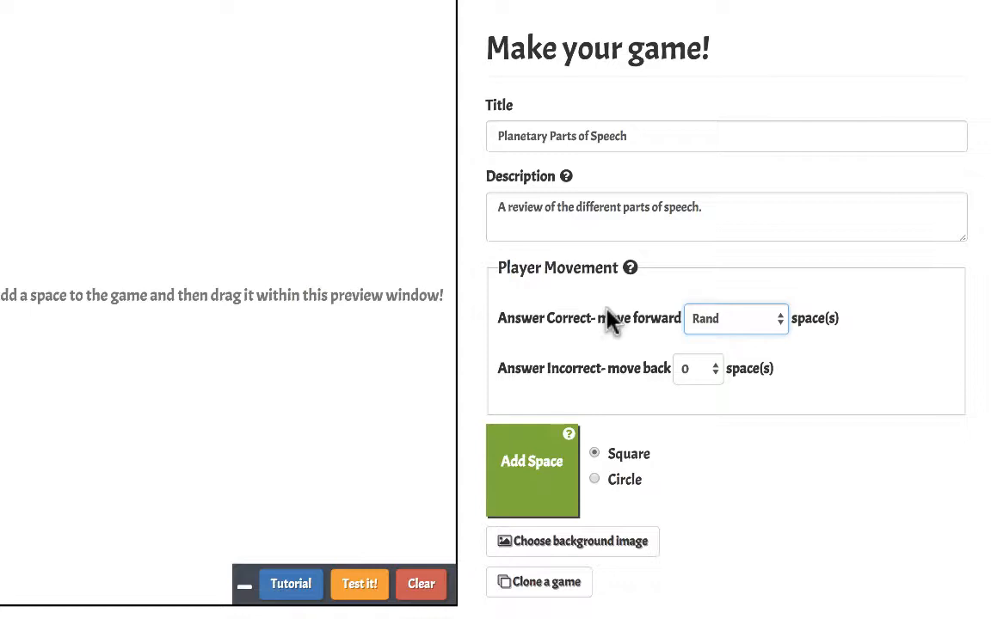
pyautogui.click(800, 287)
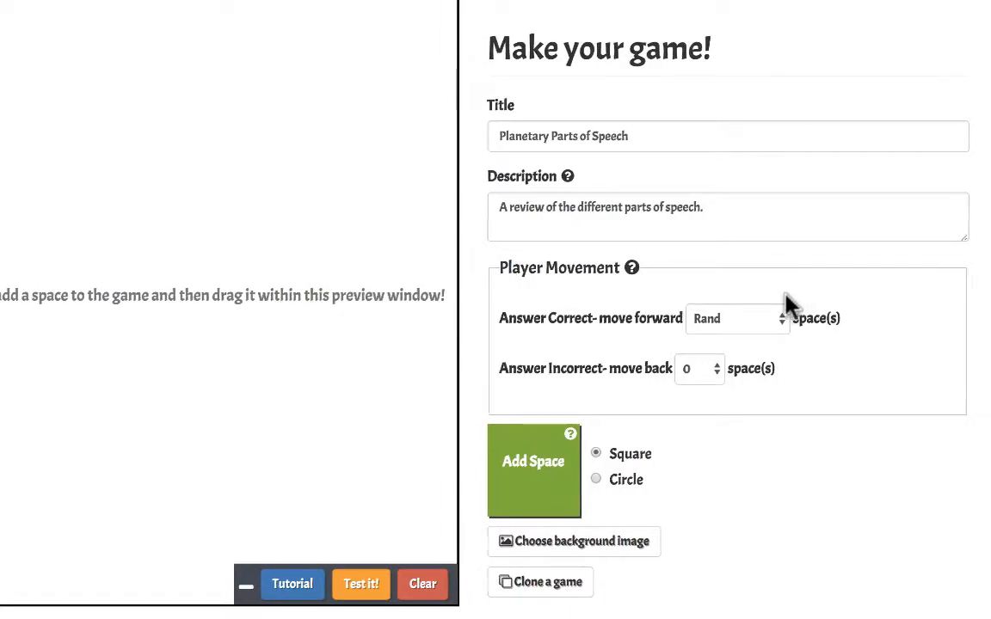
pyautogui.click(708, 322)
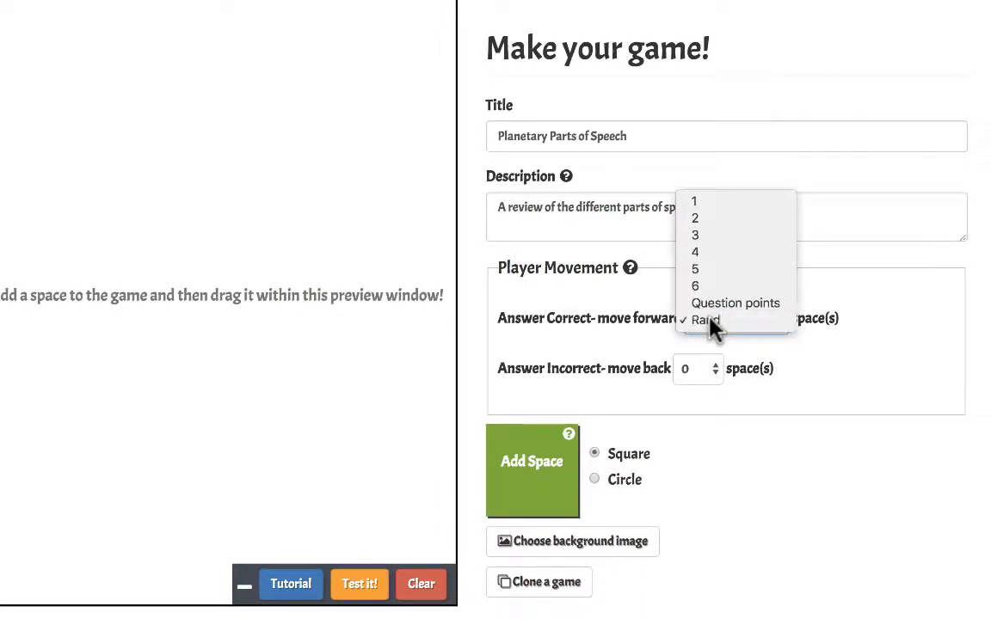
pyautogui.click(707, 321)
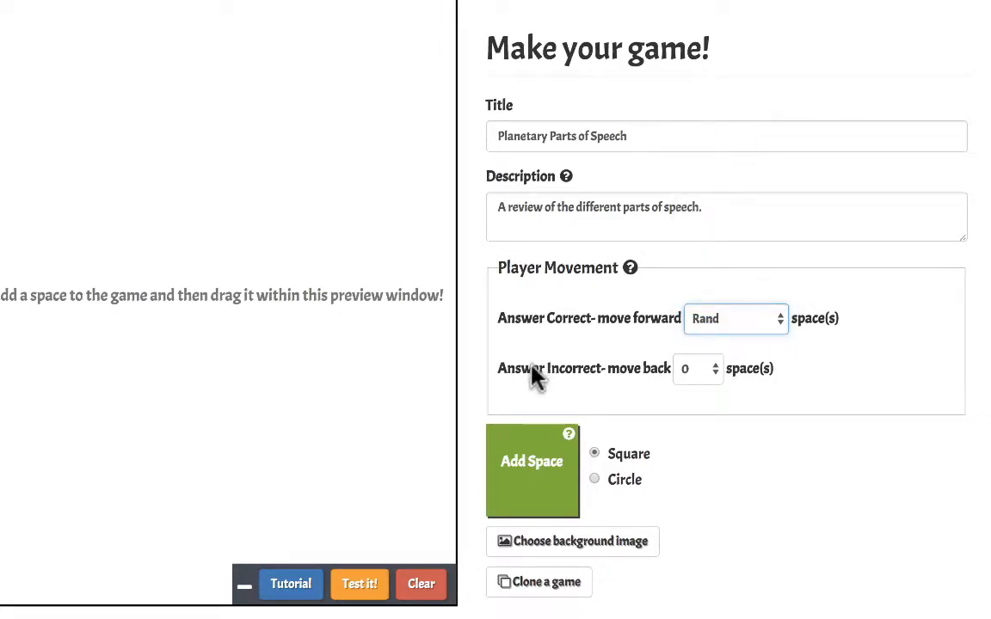
# Try Rand and then 0 as the number of spaces moved back for an incorrect answer.
pyautogui.click(701, 373)
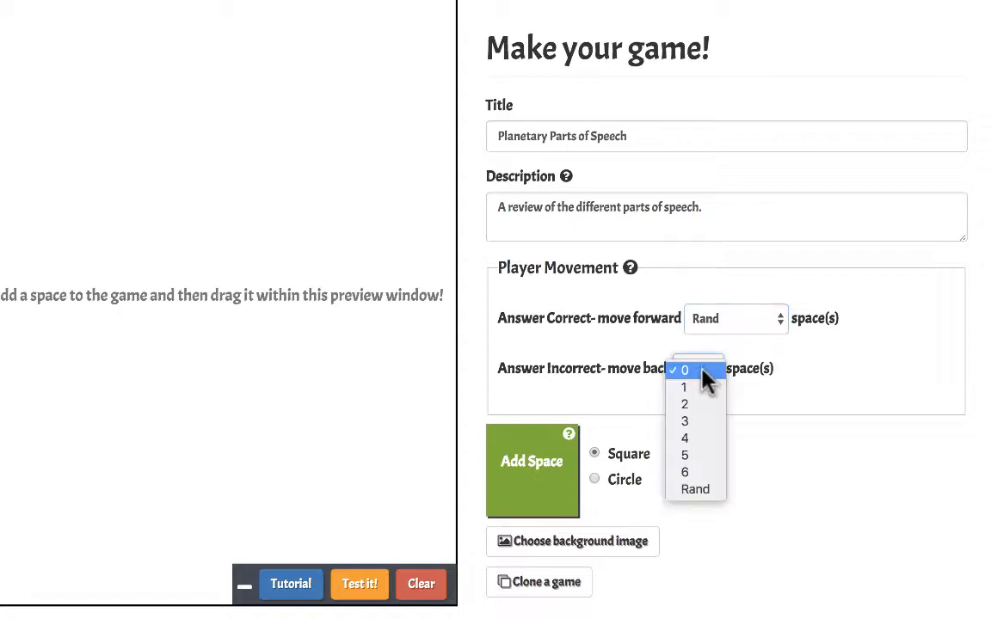
pyautogui.click(709, 491)
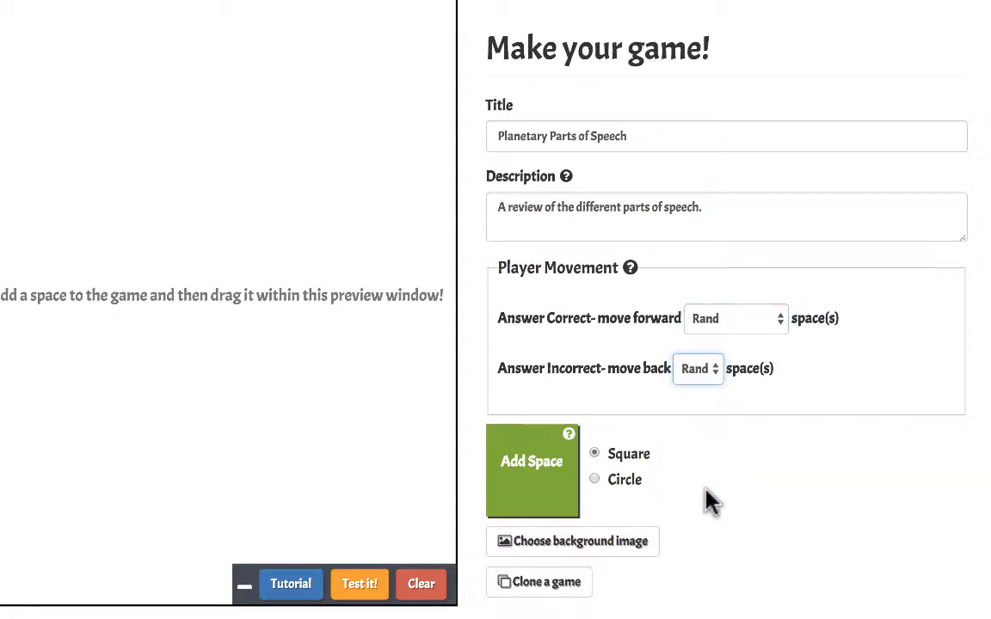
pyautogui.click(714, 377)
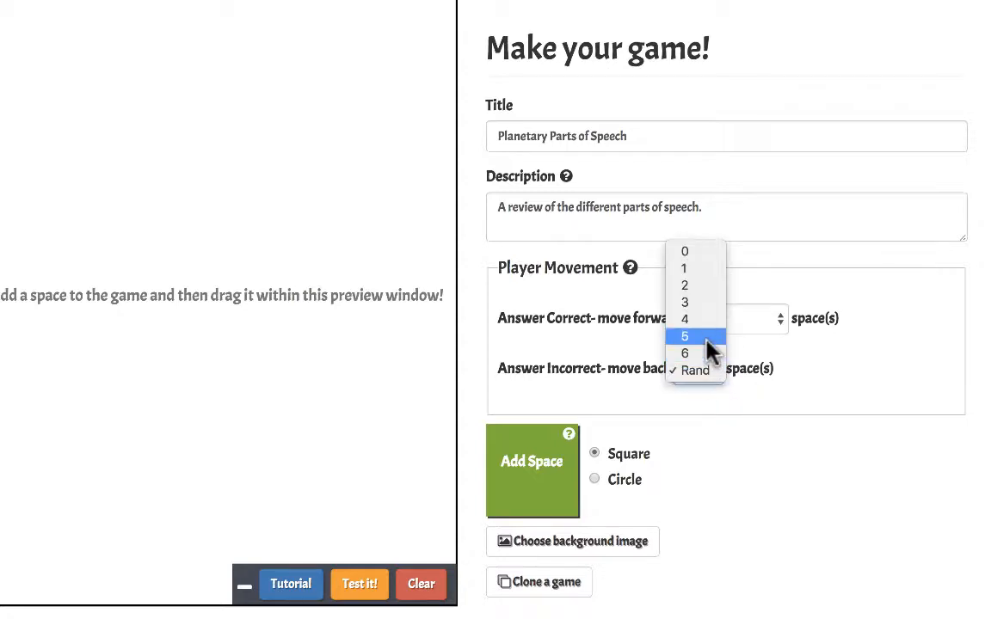
pyautogui.click(699, 255)
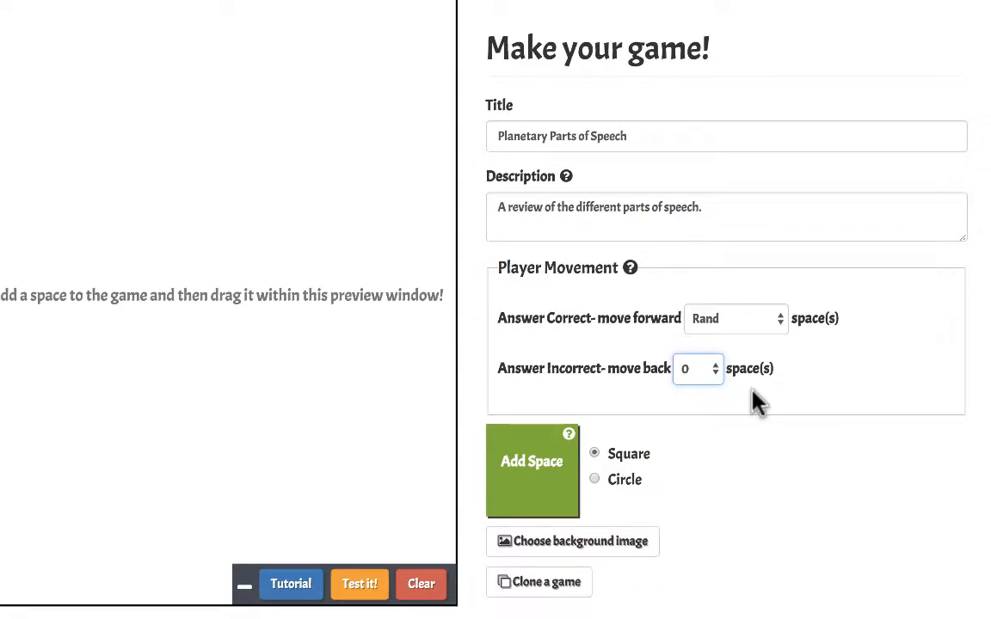
# Set the backward movement for an incorrect answer to 1 space.
pyautogui.click(707, 379)
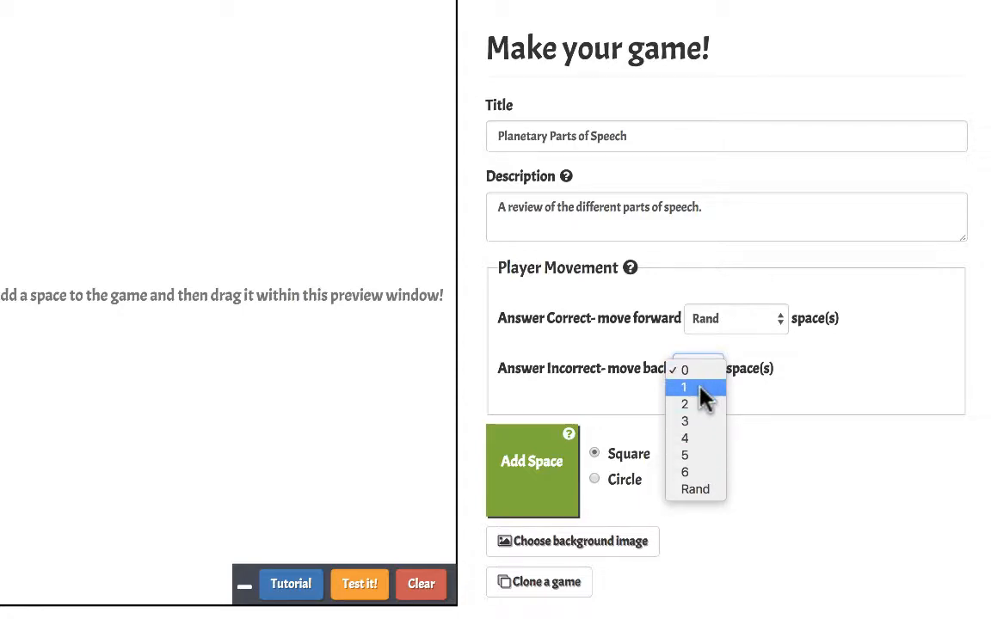
pyautogui.click(704, 389)
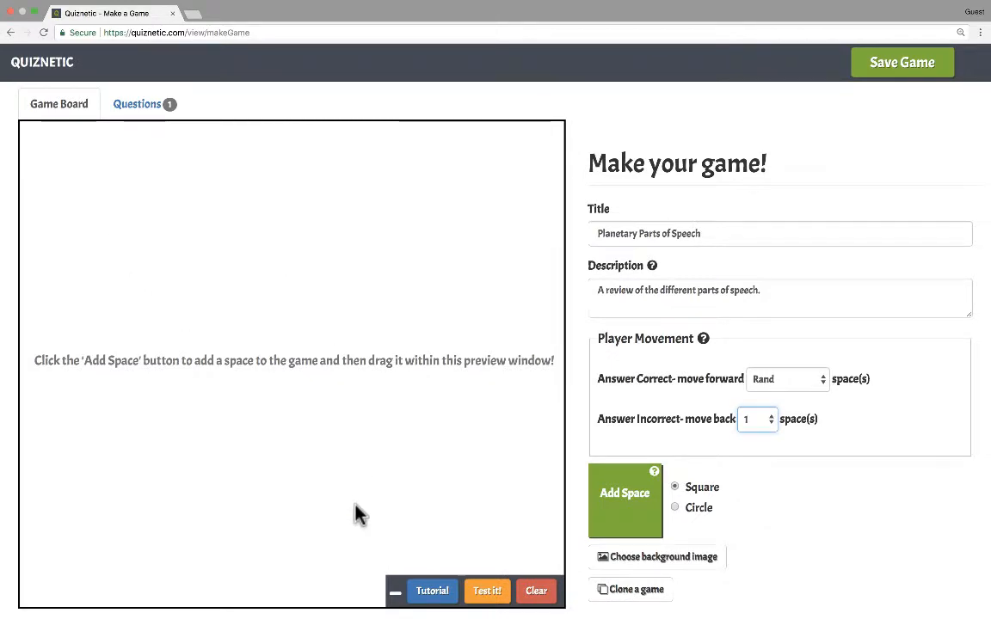
pyautogui.moveTo(655, 475)
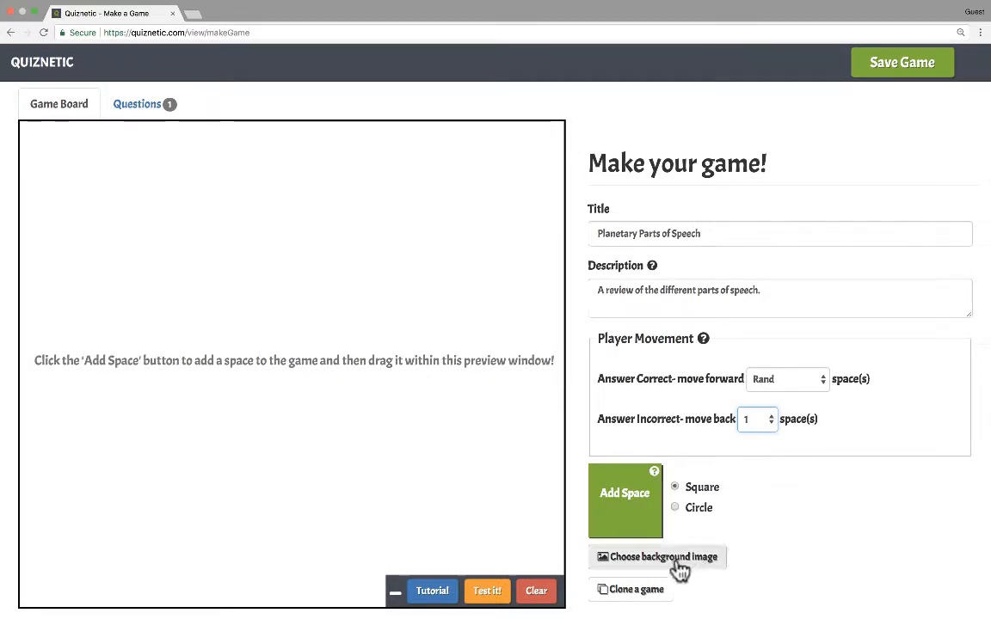
# Use the image PIA12114_hires.jpg from the photos folder as the game board's background.
pyautogui.scroll(-2, 678, 570)
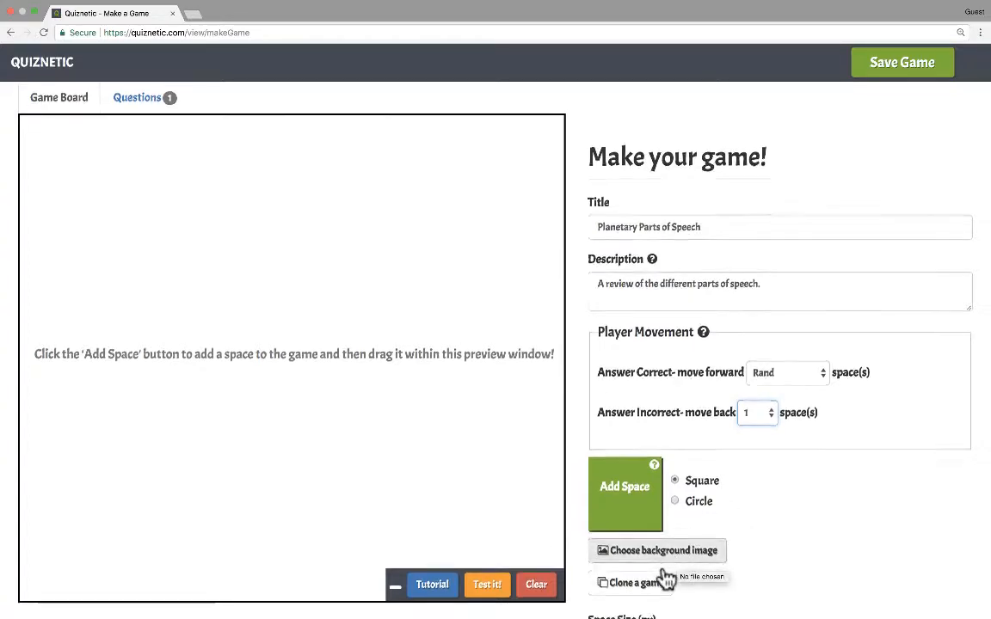
pyautogui.scroll(2, 667, 575)
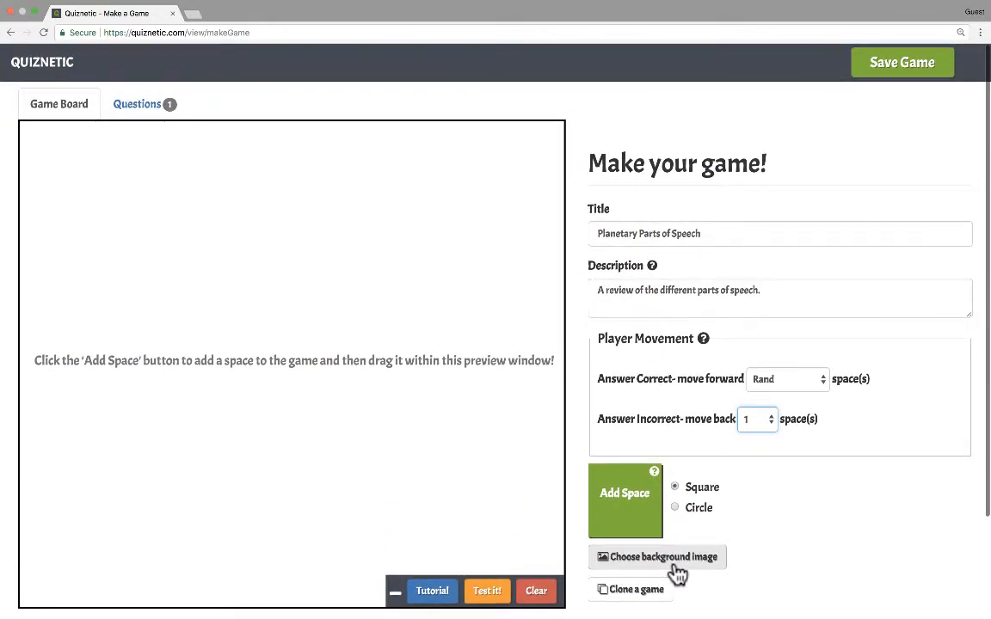
pyautogui.click(696, 568)
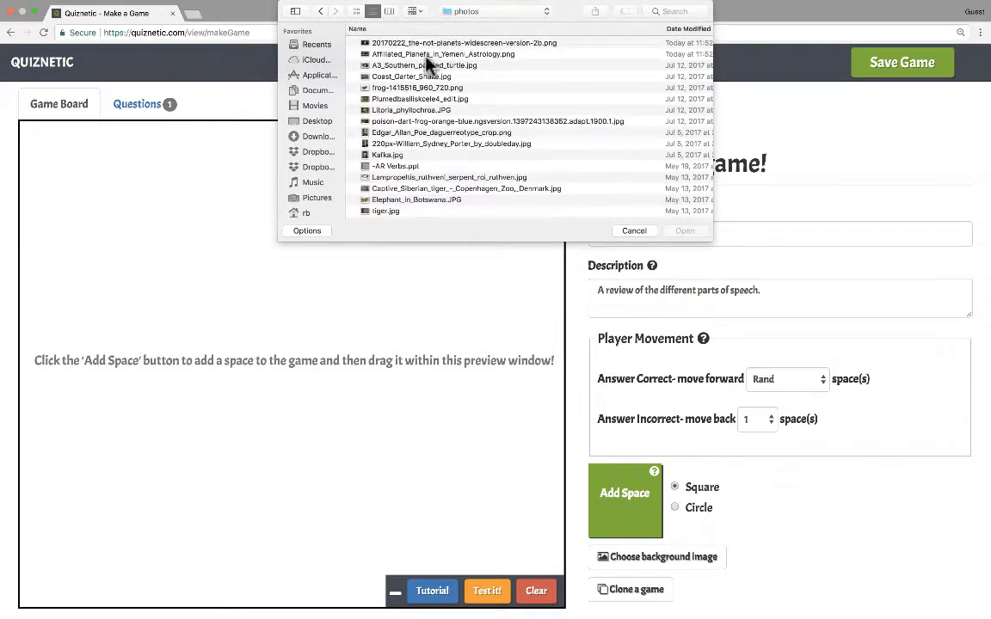
pyautogui.click(397, 43)
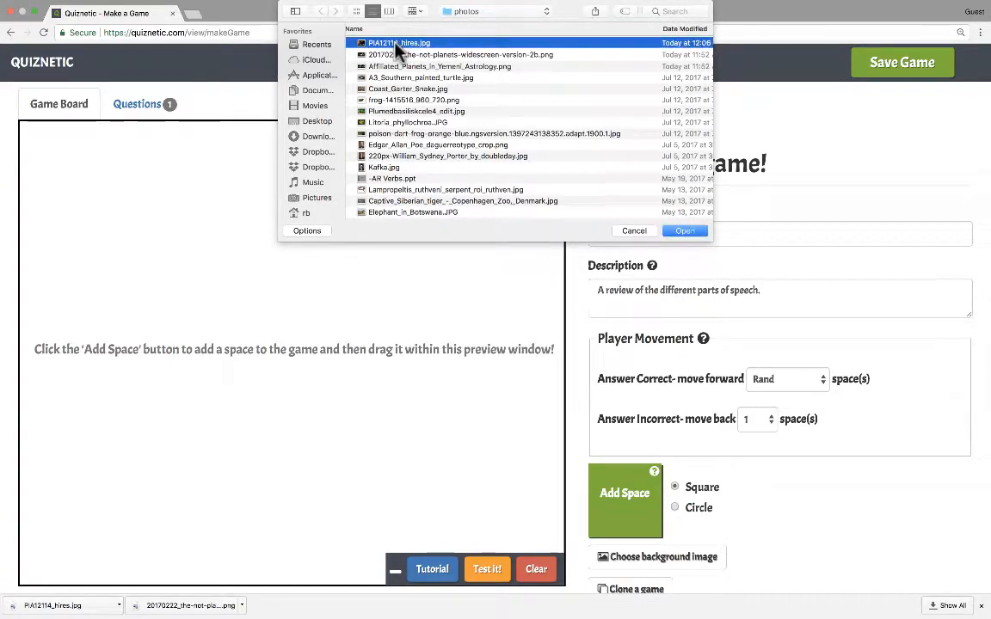
pyautogui.doubleClick(416, 43)
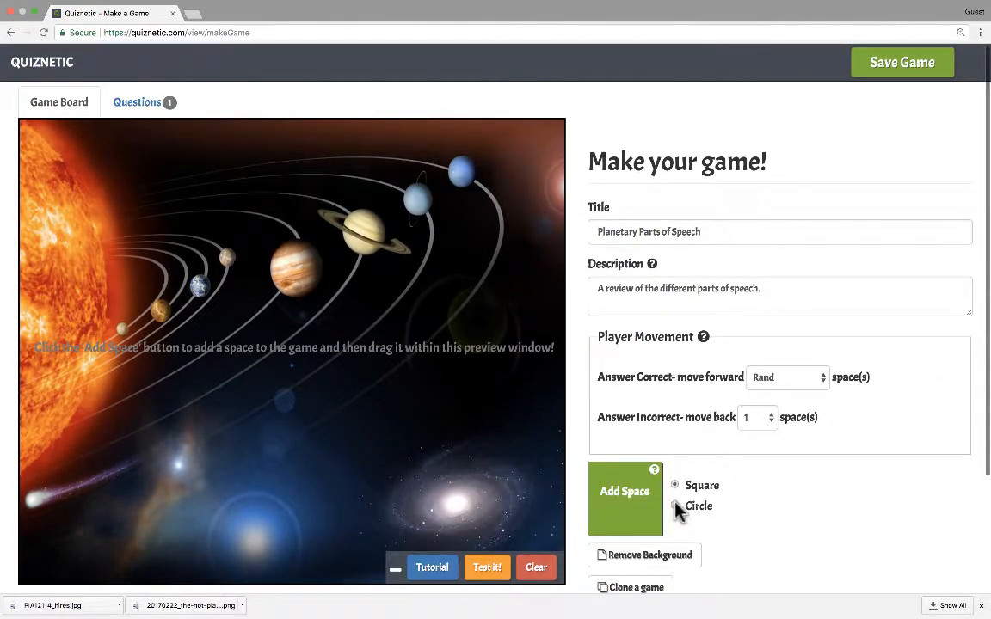
# Add the first space, place it over the sun, and change the space shape to Circle.
pyautogui.scroll(-1, 711, 515)
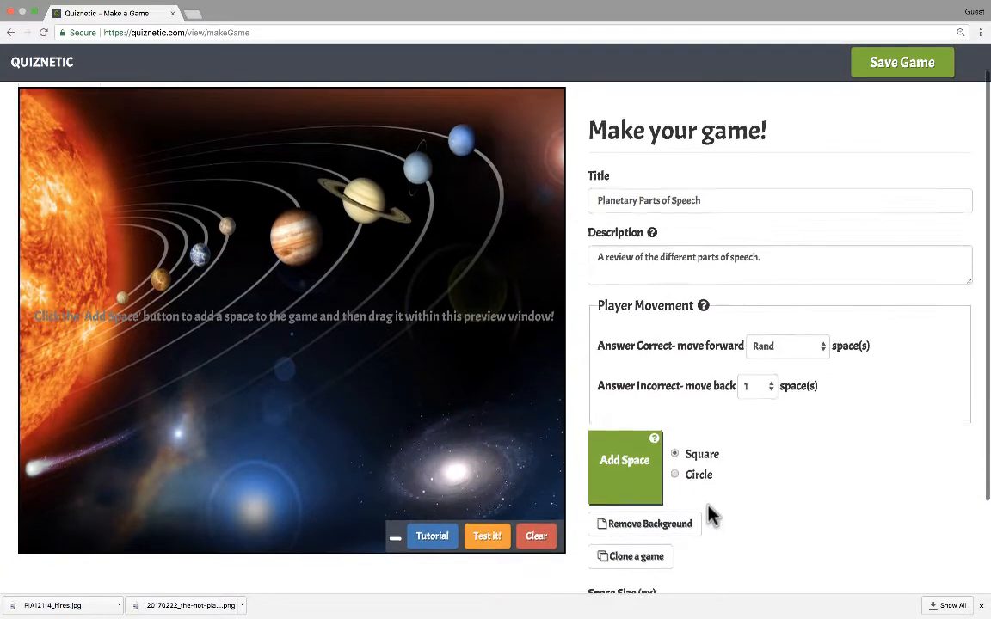
pyautogui.click(633, 469)
pyautogui.moveTo(280, 345); pyautogui.dragTo(184, 301)
pyautogui.moveTo(48, 292)
pyautogui.mouseDown()
pyautogui.moveTo(52, 268)
pyautogui.moveTo(47, 304)
pyautogui.mouseUp()
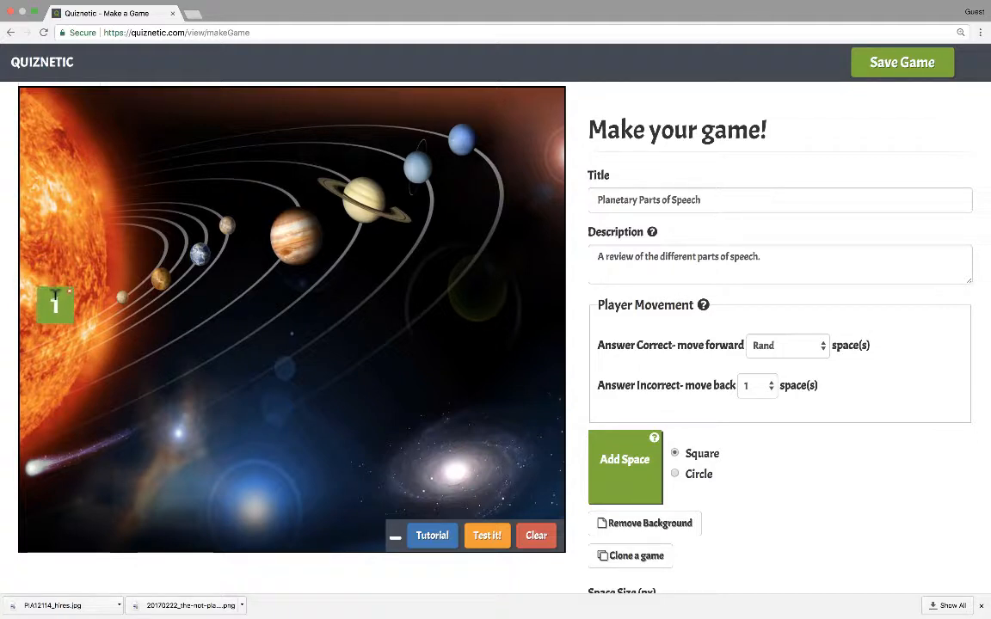
pyautogui.click(676, 476)
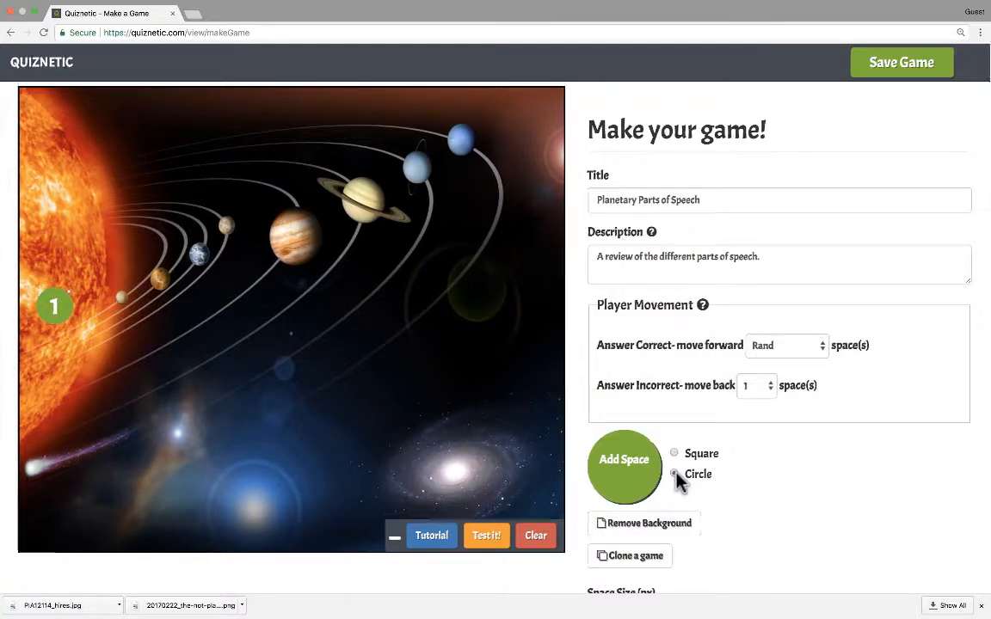
# Add spaces 2, 3 and 4 and place them beside the three innermost planets.
pyautogui.click(637, 471)
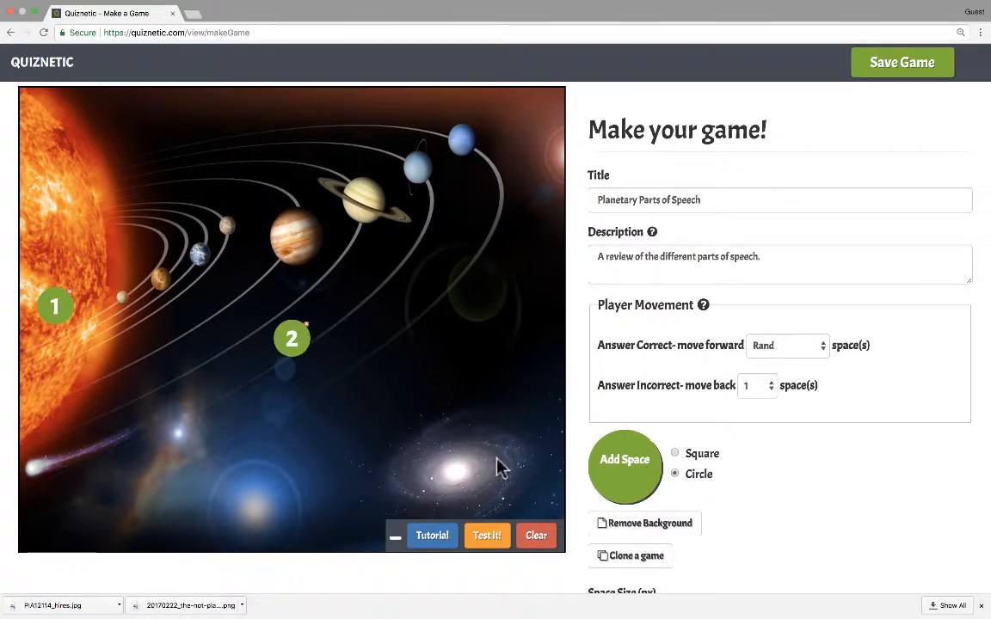
pyautogui.moveTo(292, 338); pyautogui.dragTo(114, 268)
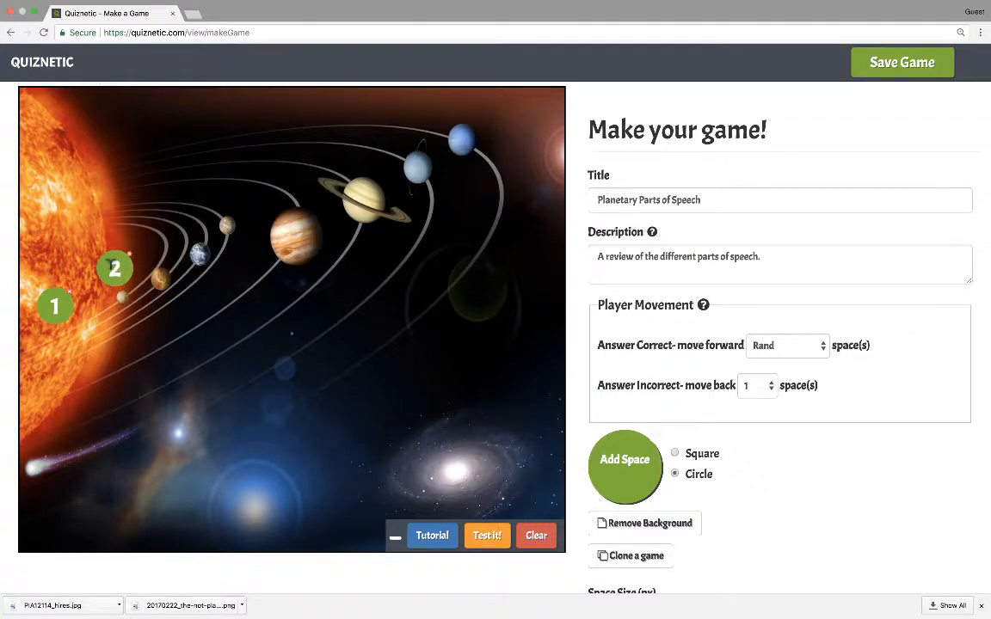
pyautogui.click(634, 463)
pyautogui.moveTo(292, 325); pyautogui.dragTo(154, 236)
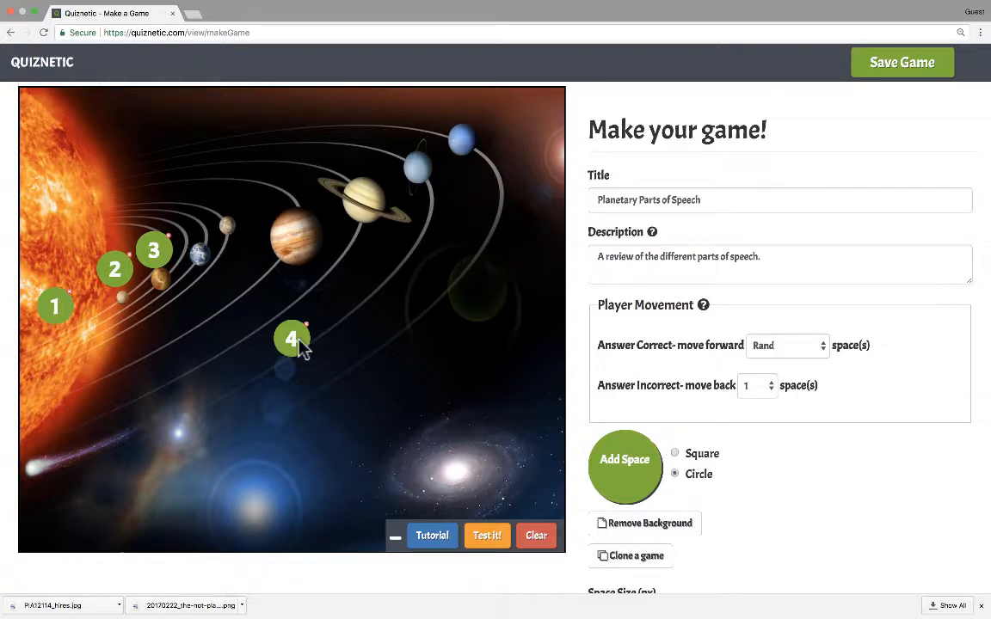
pyautogui.moveTo(299, 341); pyautogui.dragTo(198, 238)
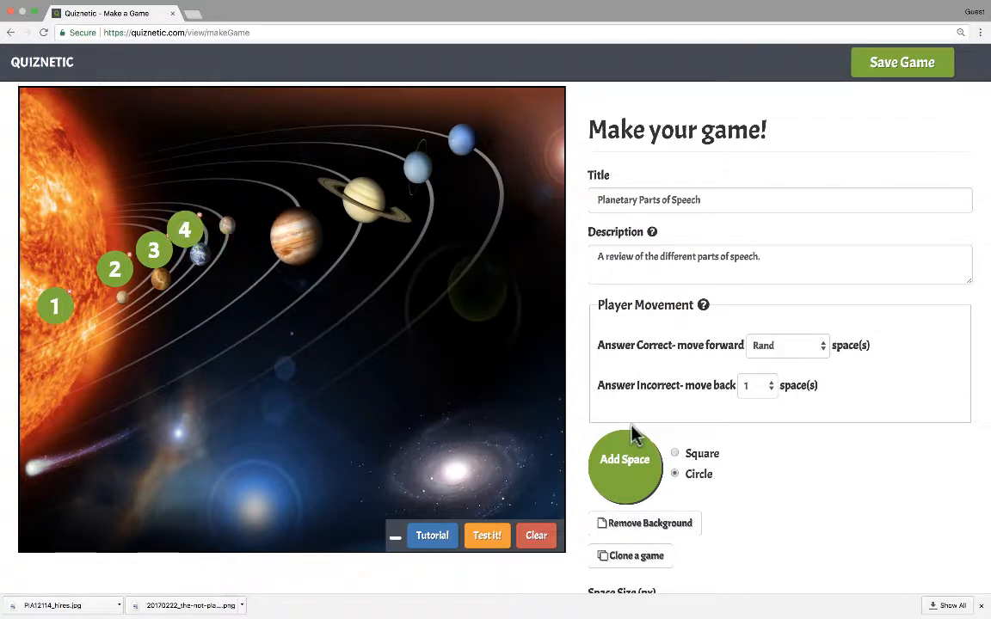
# Add spaces 5 to 14, running past the outer planets and looping back below the orbits to the sun.
pyautogui.click(638, 471)
pyautogui.click(638, 472)
pyautogui.moveTo(299, 341); pyautogui.dragTo(278, 193)
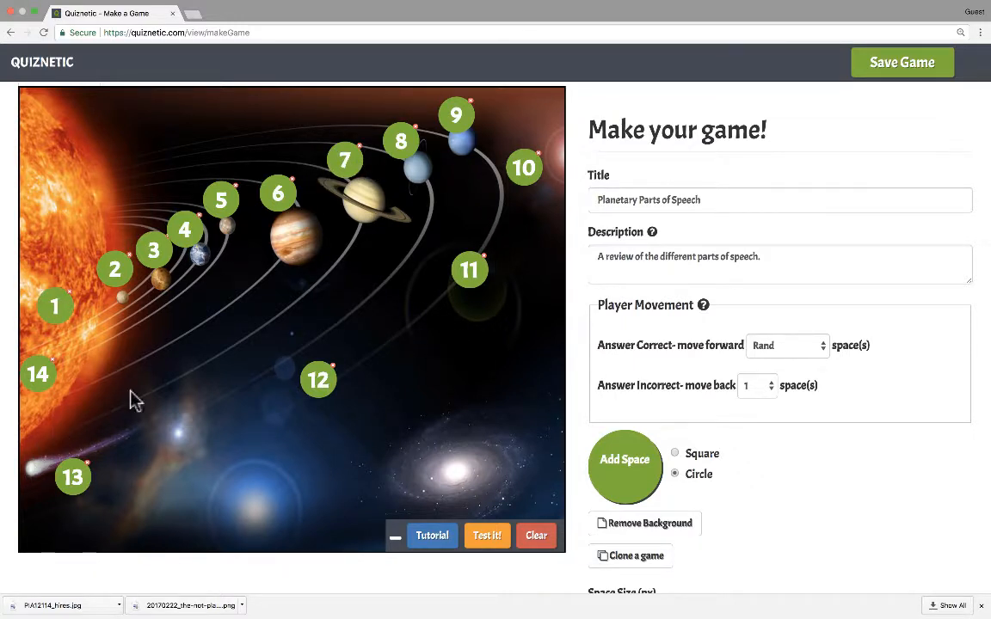
# Browse the pre-existing game designs that can be cloned, and close the gallery without cloning any.
pyautogui.scroll(1, 255, 452)
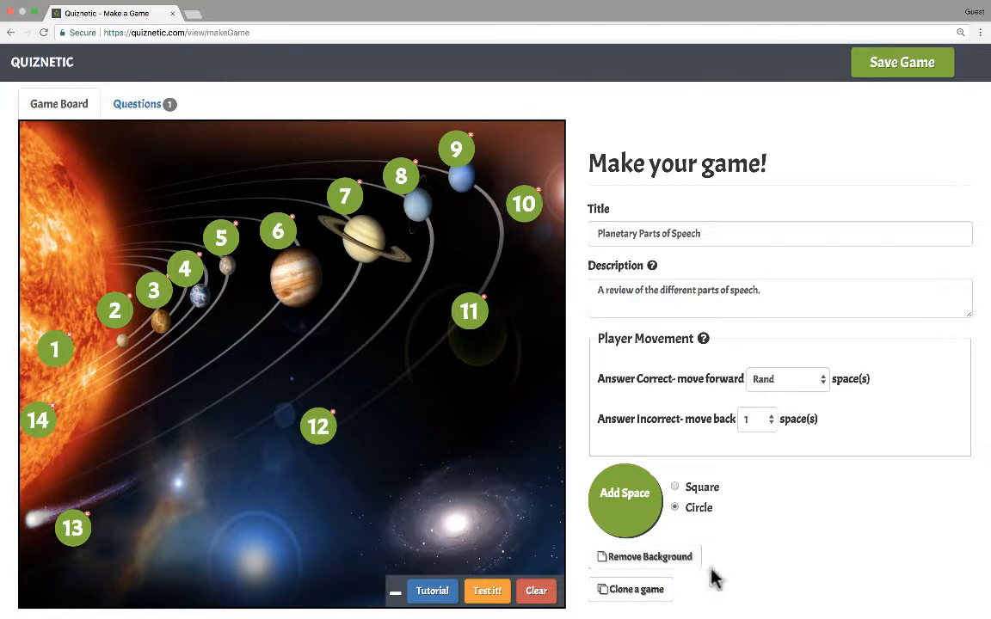
pyautogui.scroll(-1, 701, 558)
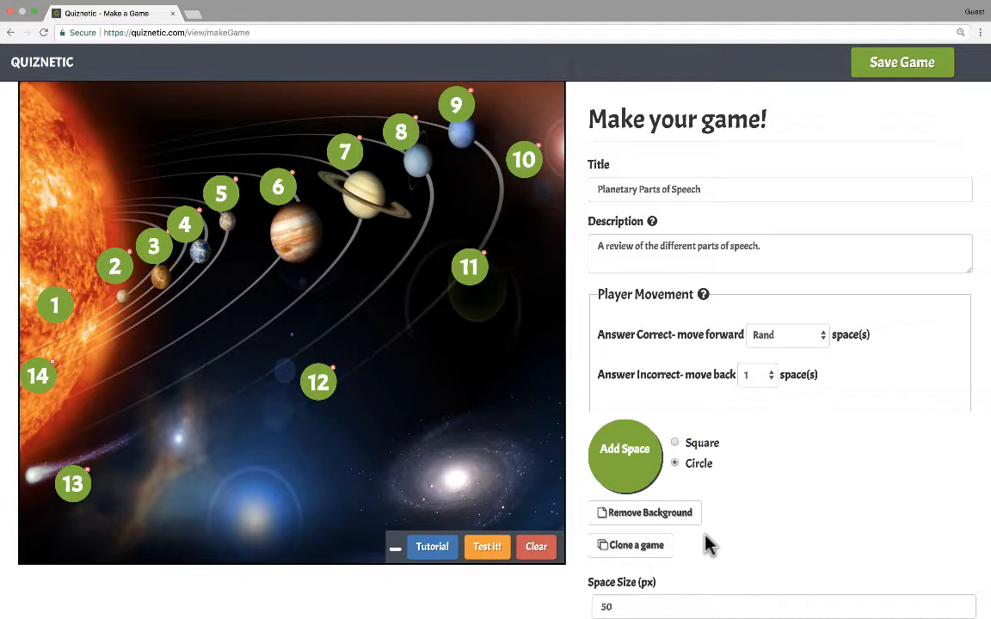
pyautogui.click(656, 551)
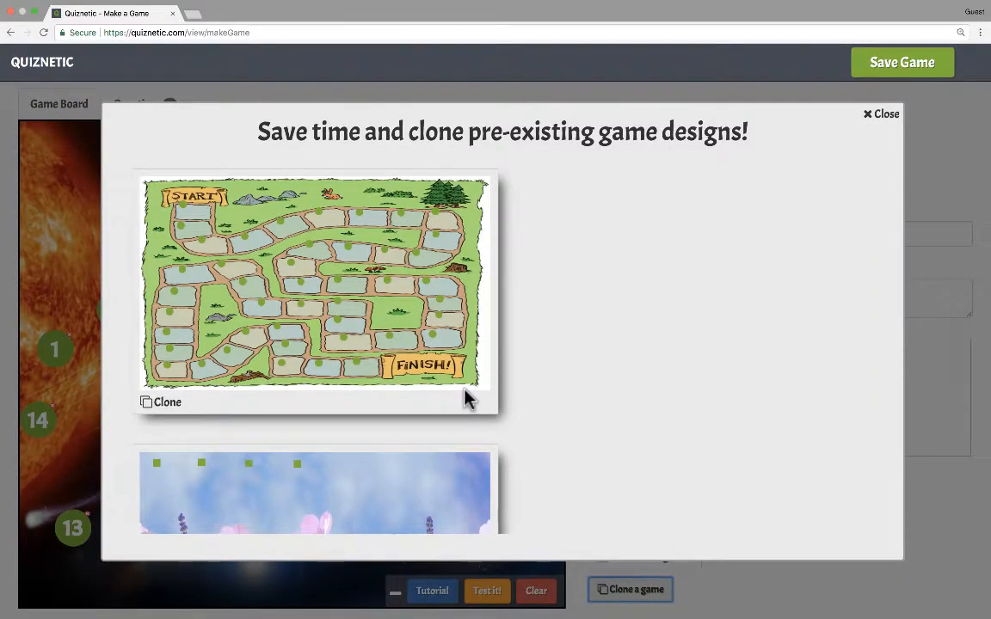
pyautogui.scroll(-3, 298, 328)
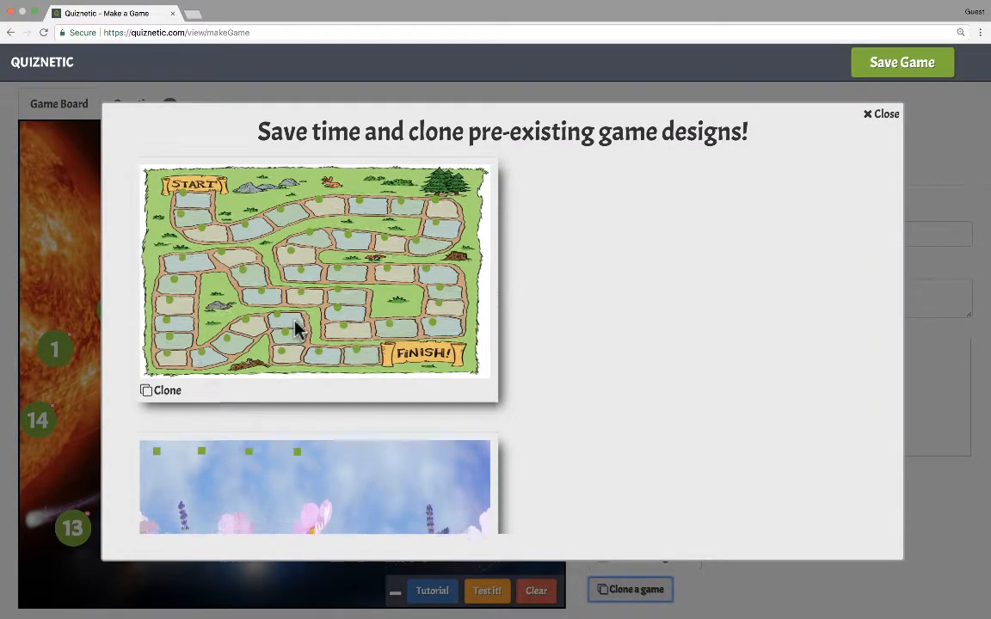
pyautogui.scroll(-8, 299, 333)
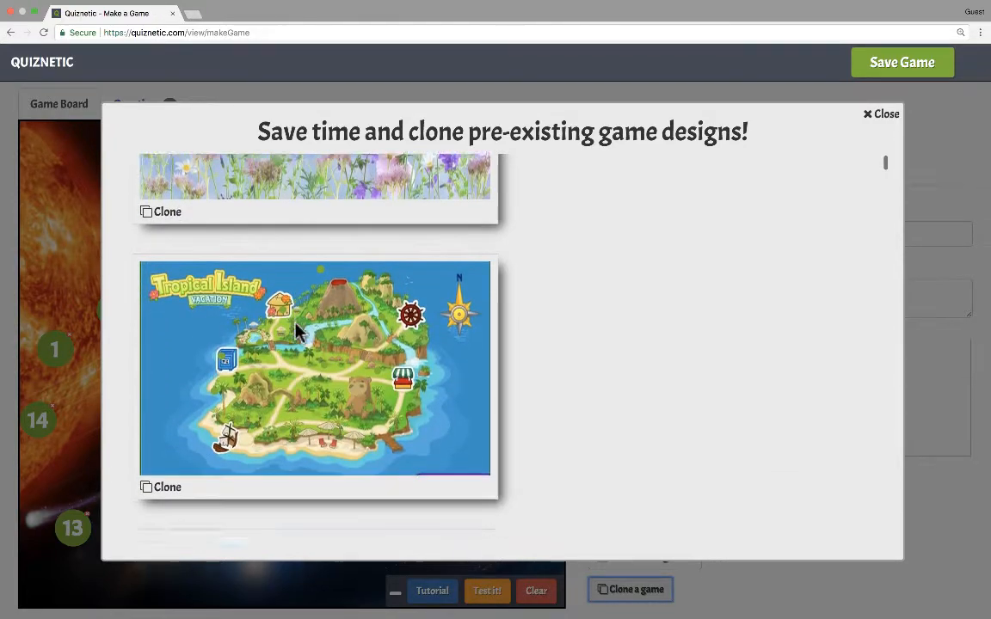
pyautogui.scroll(-15, 298, 334)
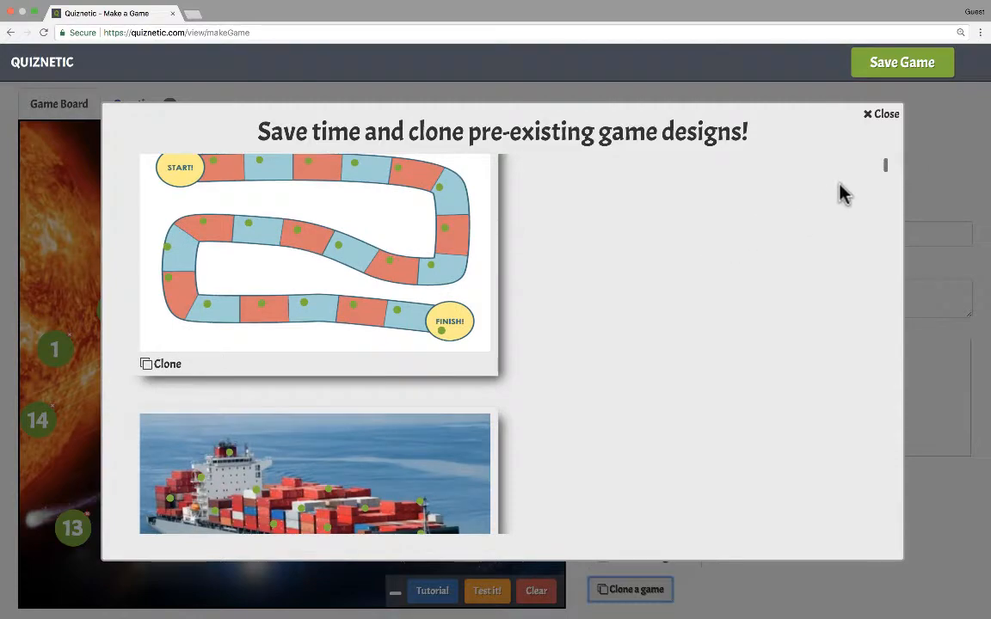
pyautogui.moveTo(885, 170); pyautogui.dragTo(902, 250)
pyautogui.scroll(-1, 758, 256)
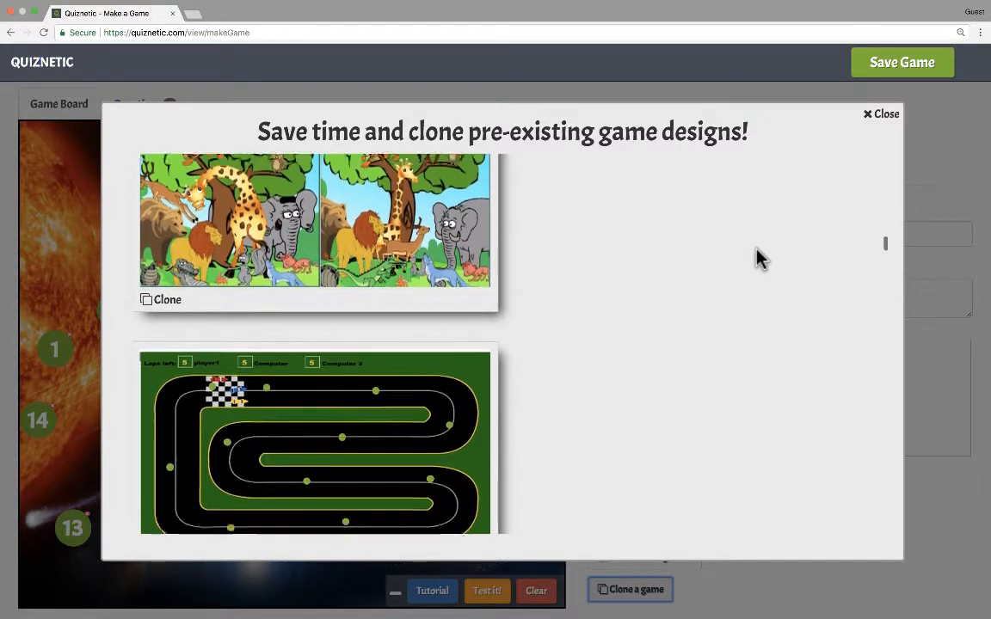
pyautogui.scroll(-2, 750, 249)
pyautogui.scroll(-3, 753, 246)
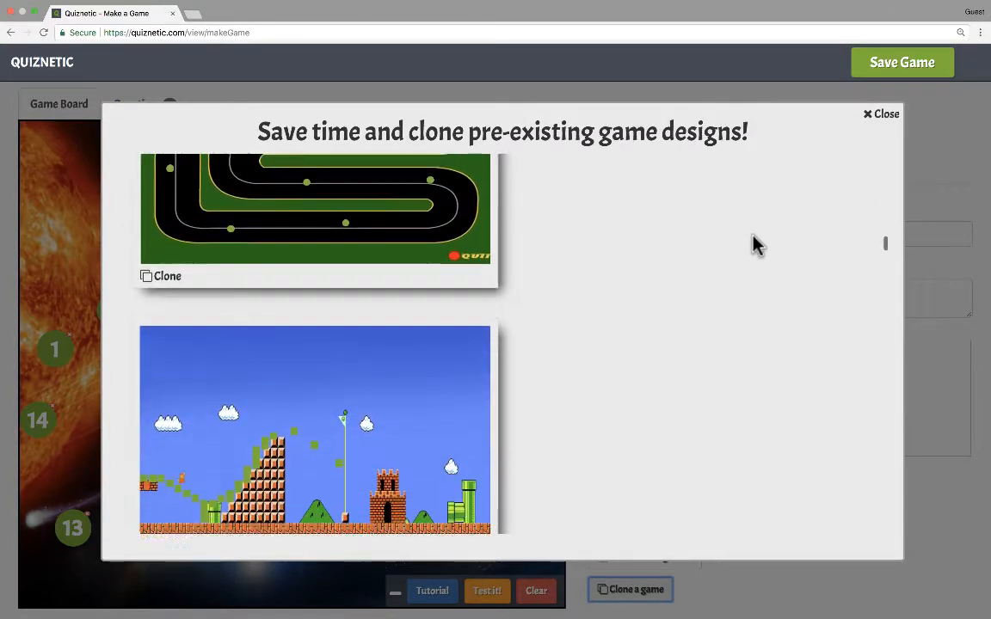
pyautogui.scroll(-2, 753, 246)
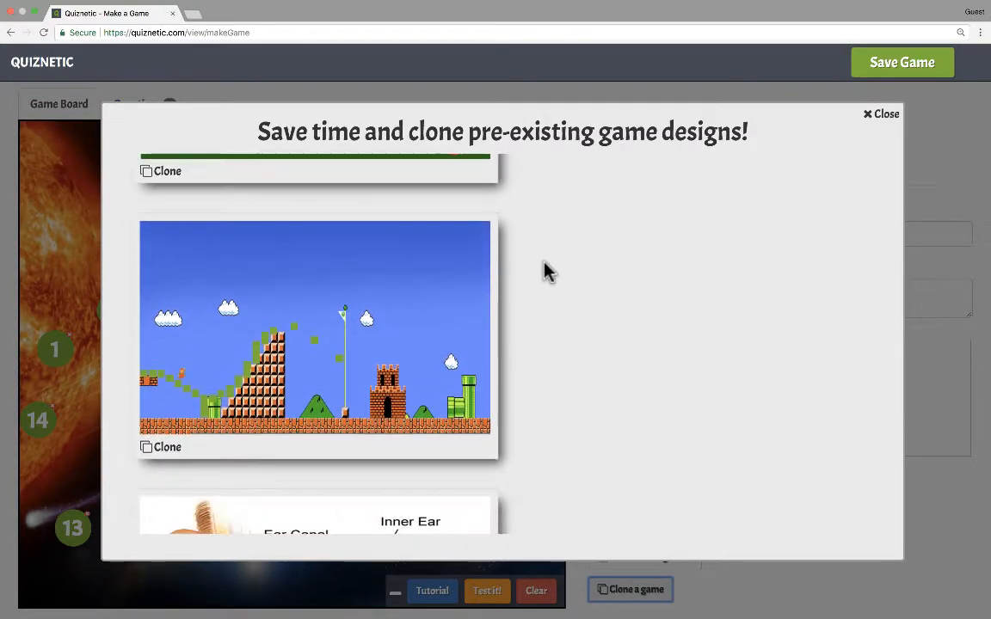
pyautogui.click(886, 124)
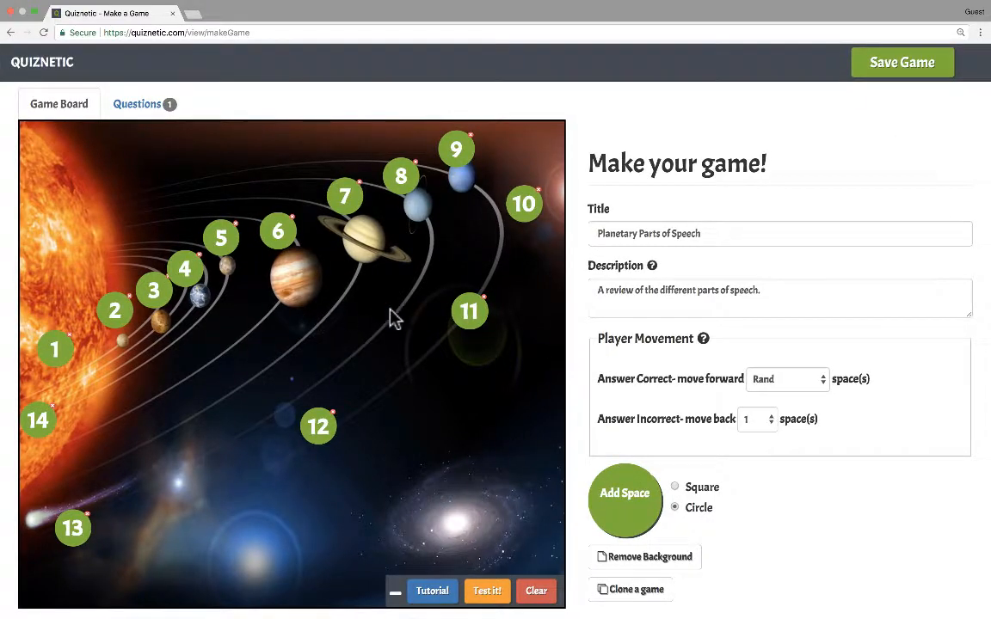
# Try a space size of 20 px for the board spaces.
pyautogui.scroll(-3, 527, 362)
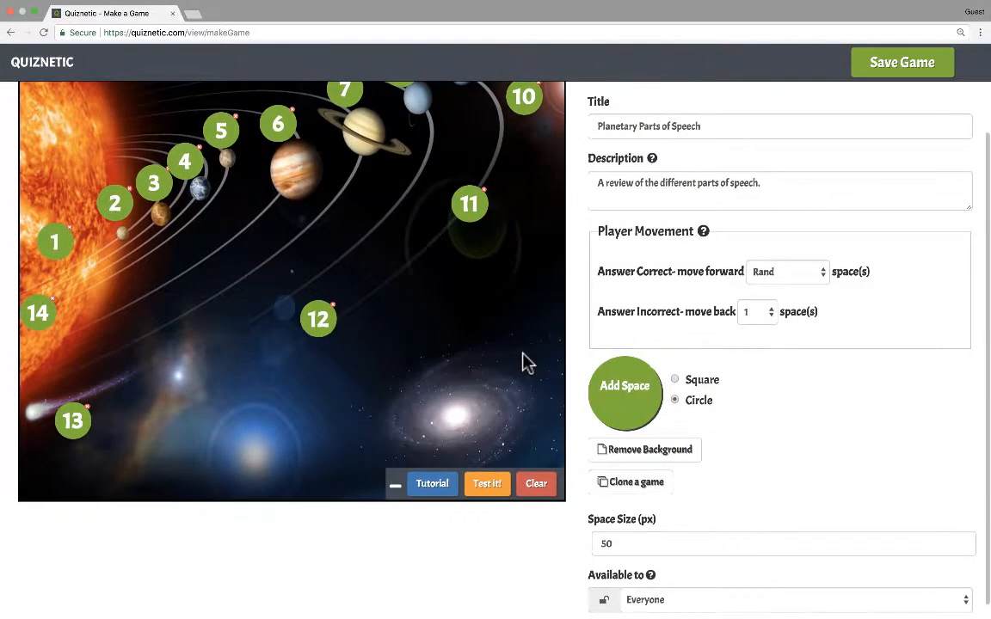
pyautogui.scroll(-1, 602, 344)
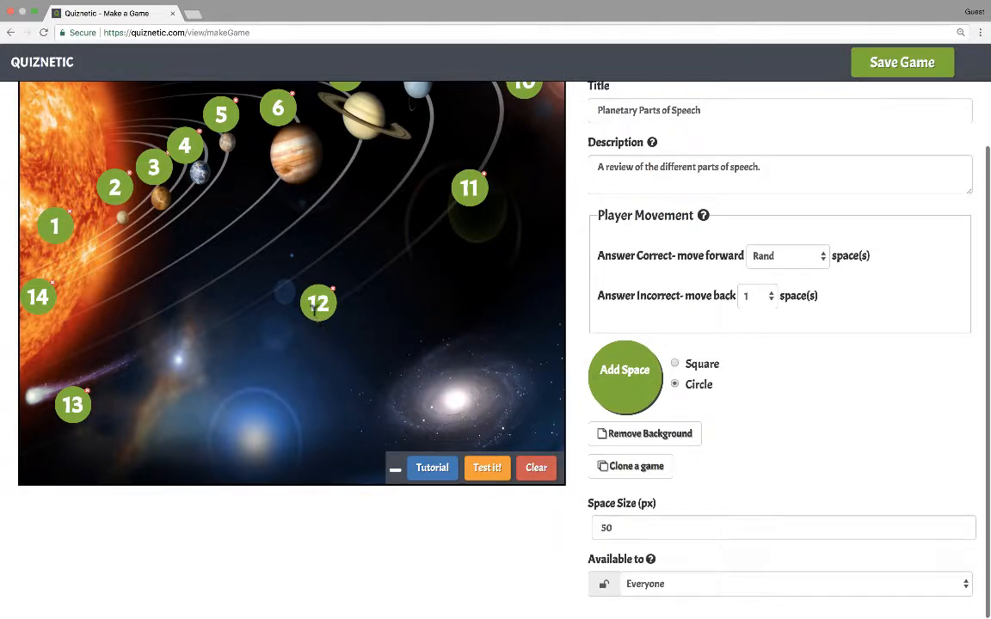
pyautogui.doubleClick(616, 525)
pyautogui.write('20')
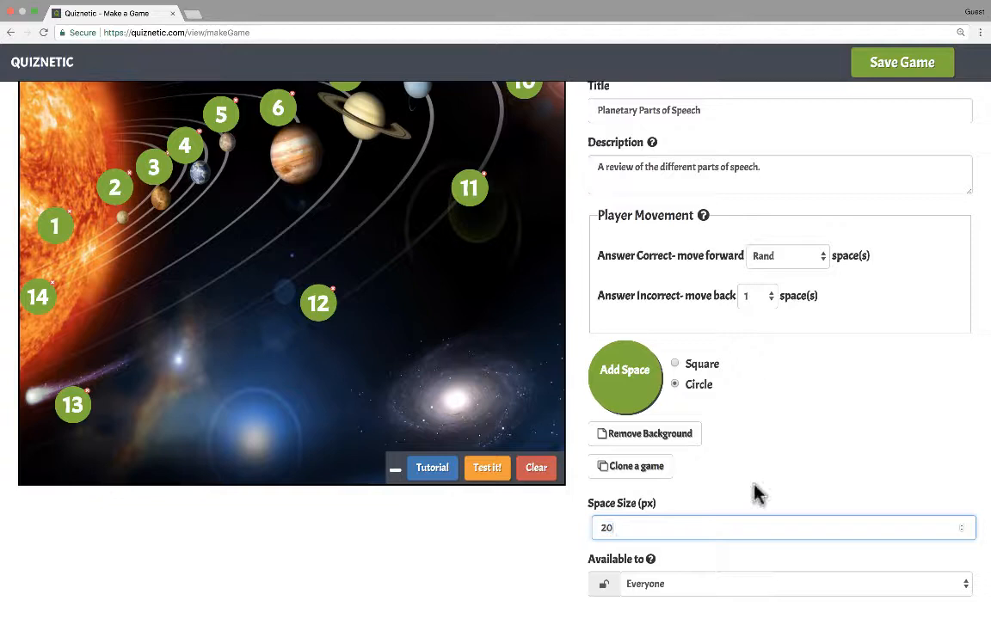
pyautogui.click(708, 511)
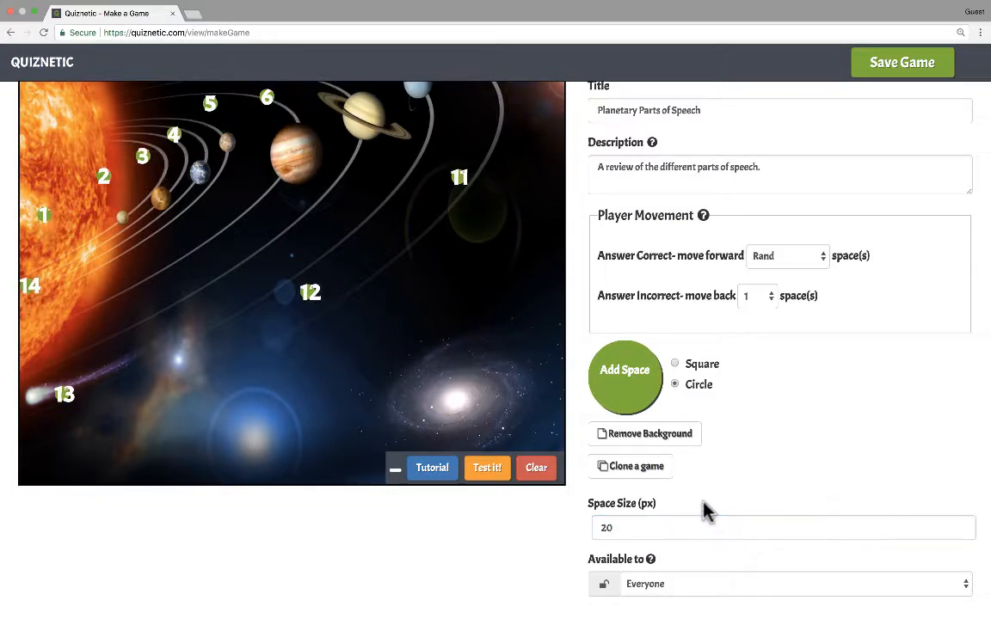
# Set the space size to 35 px and keep the game available to Everyone.
pyautogui.doubleClick(619, 532)
pyautogui.write('35')
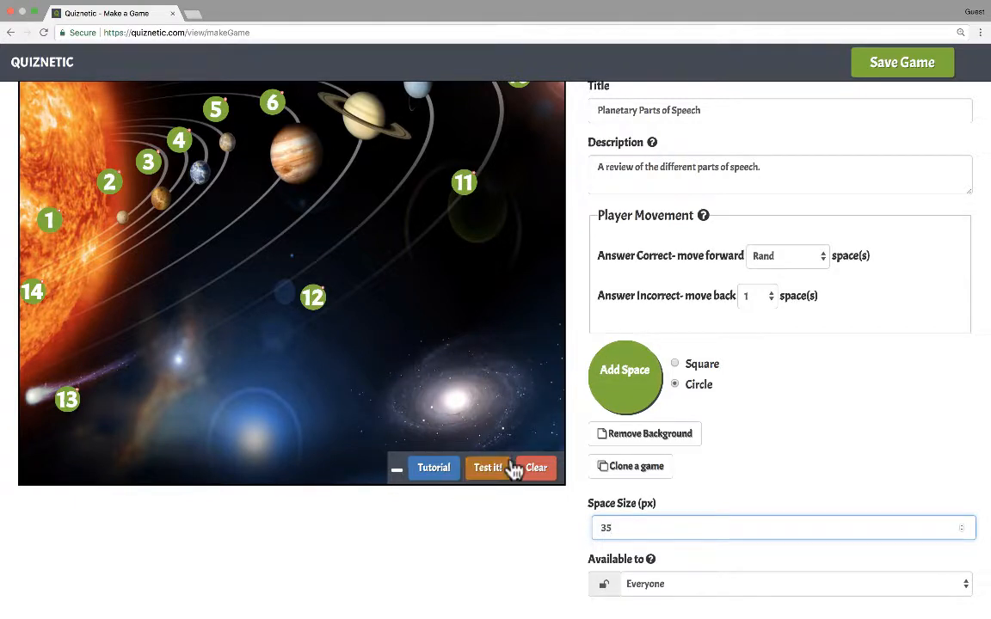
pyautogui.click(675, 593)
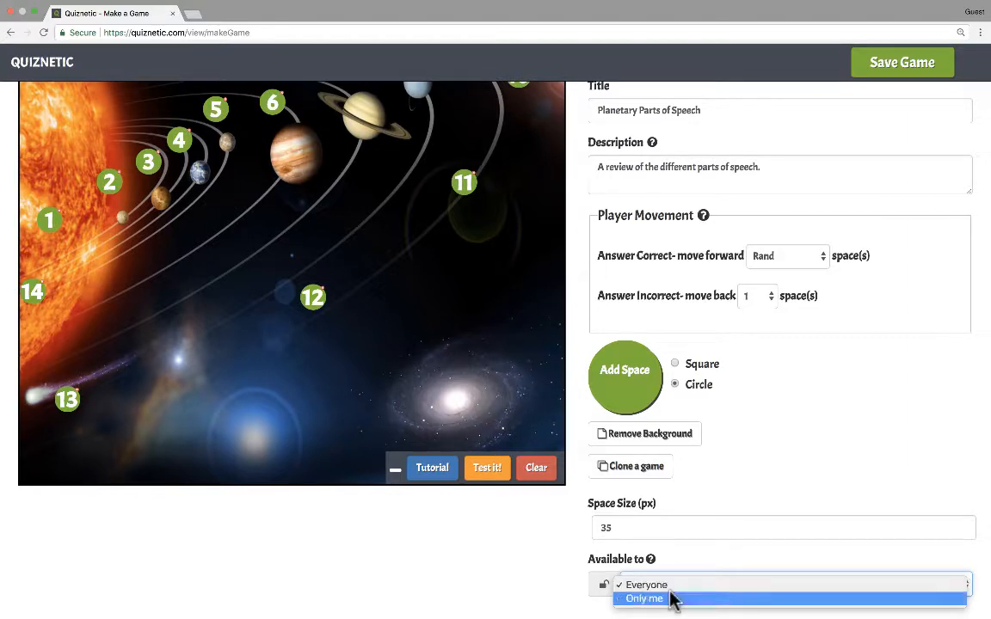
pyautogui.click(669, 586)
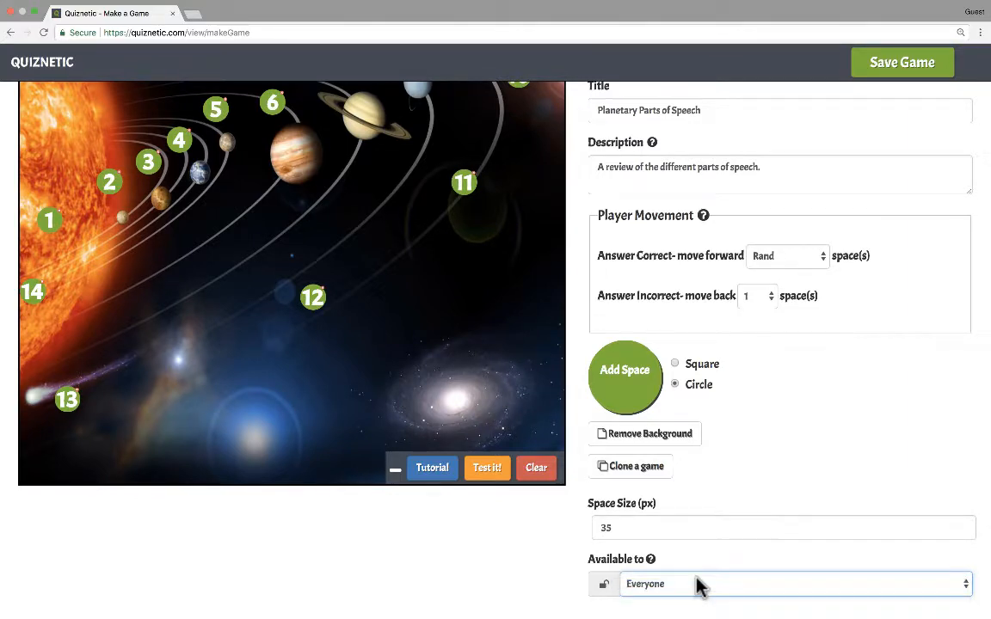
# Enter the text of Question 1 as: What part of speech is the word "quickly"?
pyautogui.scroll(2, 699, 555)
pyautogui.scroll(1, 701, 544)
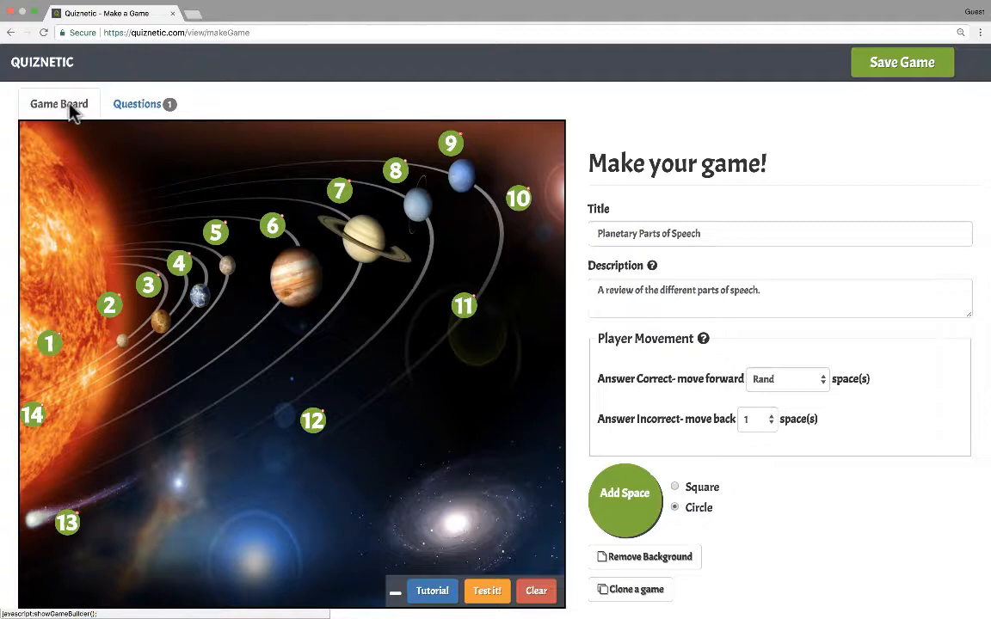
pyautogui.click(148, 113)
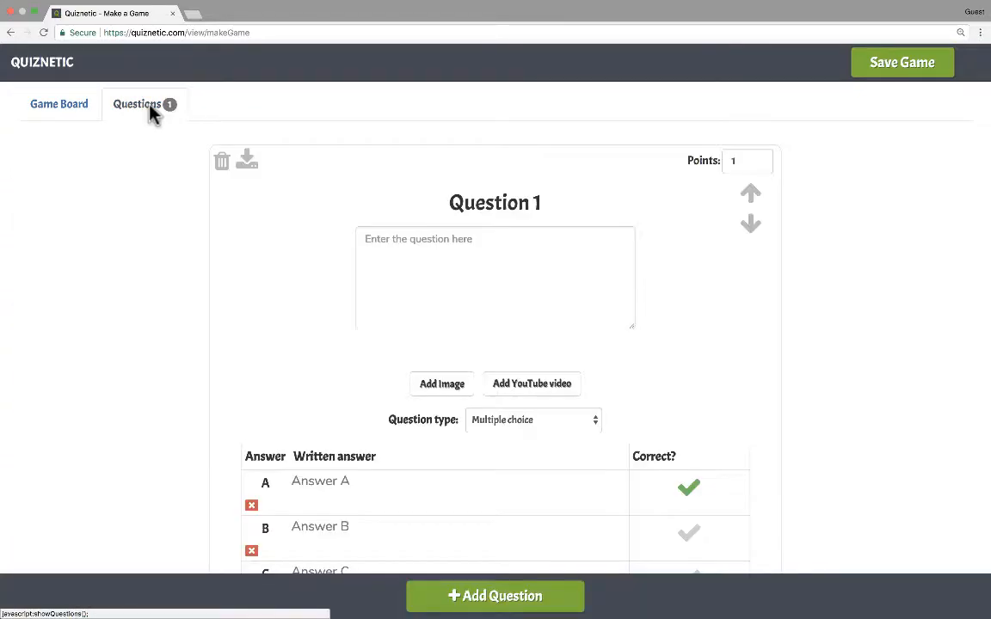
pyautogui.scroll(-1, 549, 250)
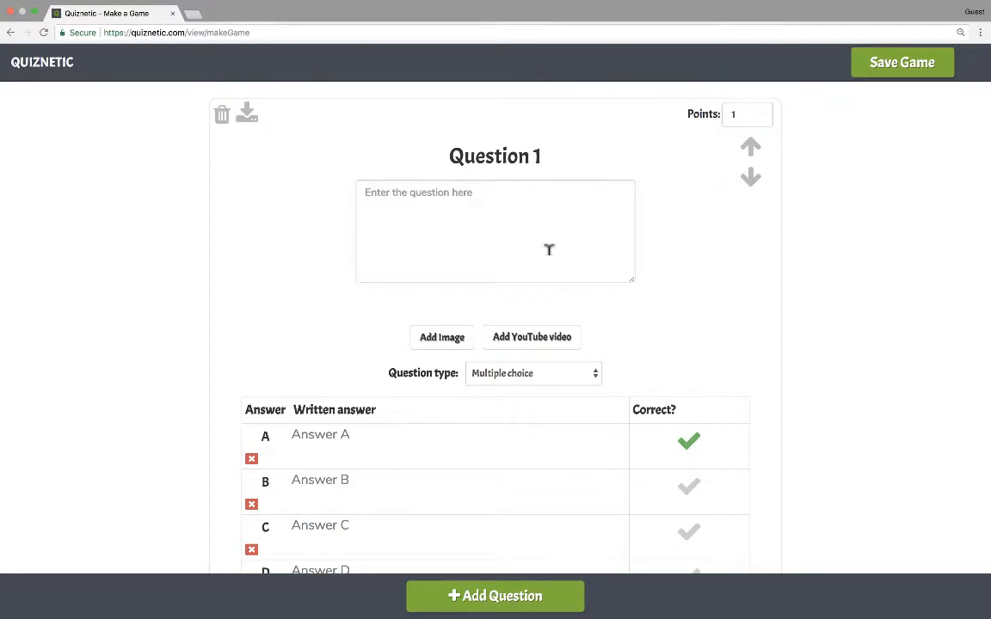
pyautogui.click(470, 187)
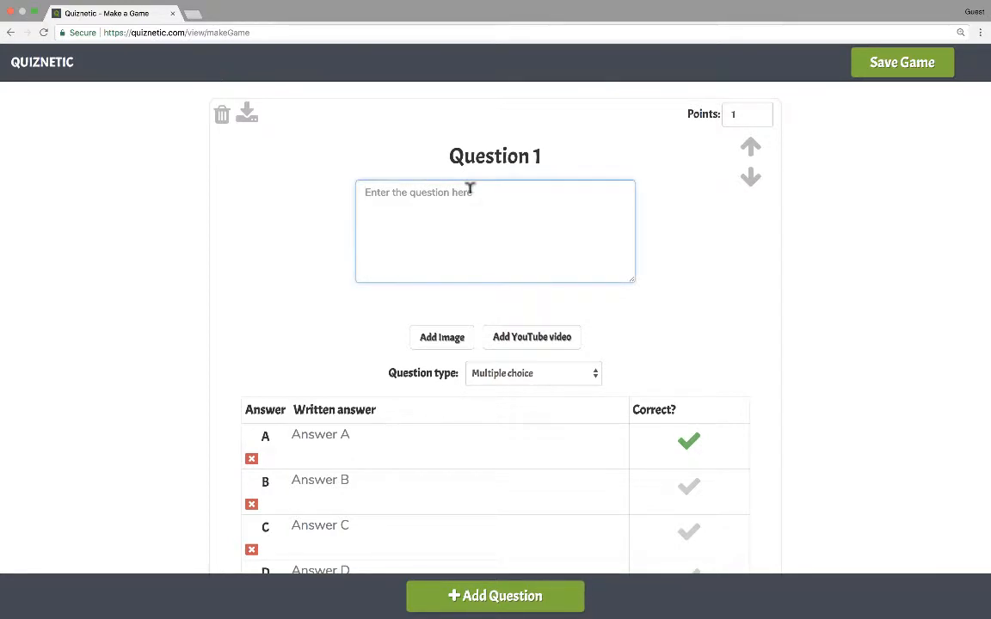
pyautogui.write('What part of speech is the word "quickly"?')
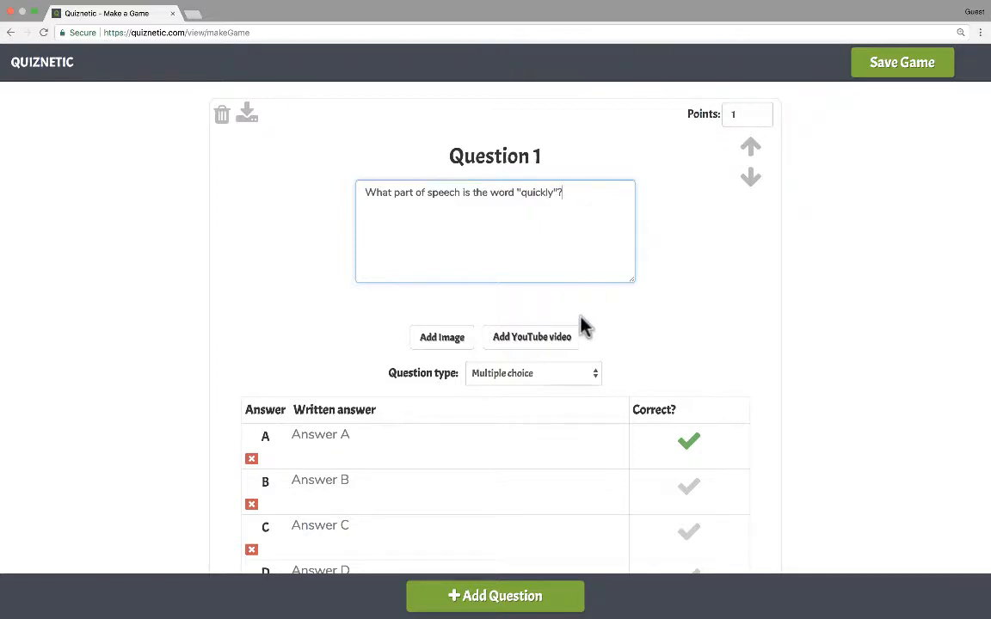
# Try adding a snake photo to Question 1, and remove the image again.
pyautogui.click(450, 343)
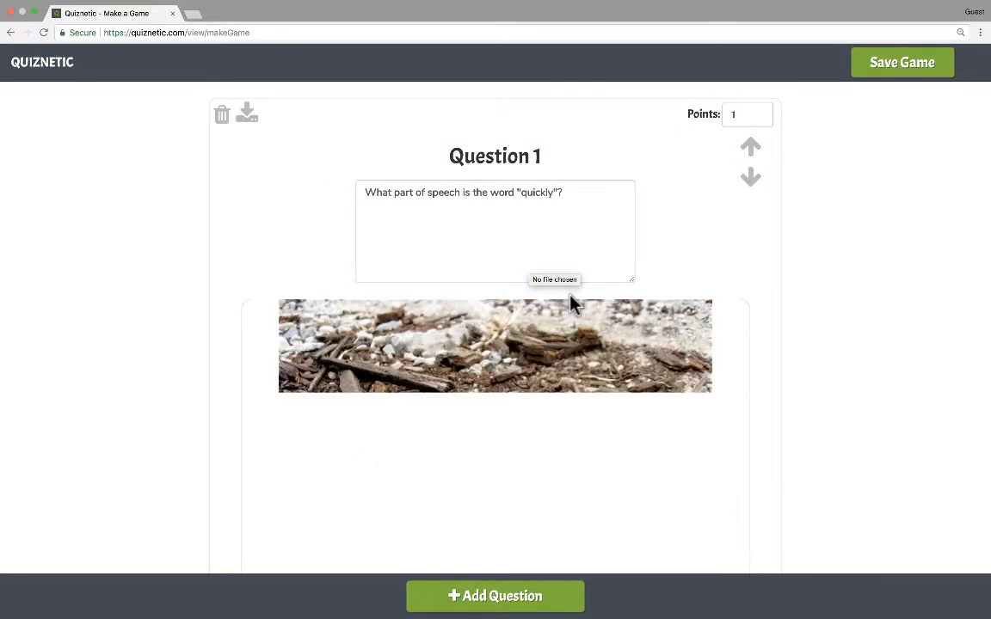
pyautogui.scroll(-5, 575, 306)
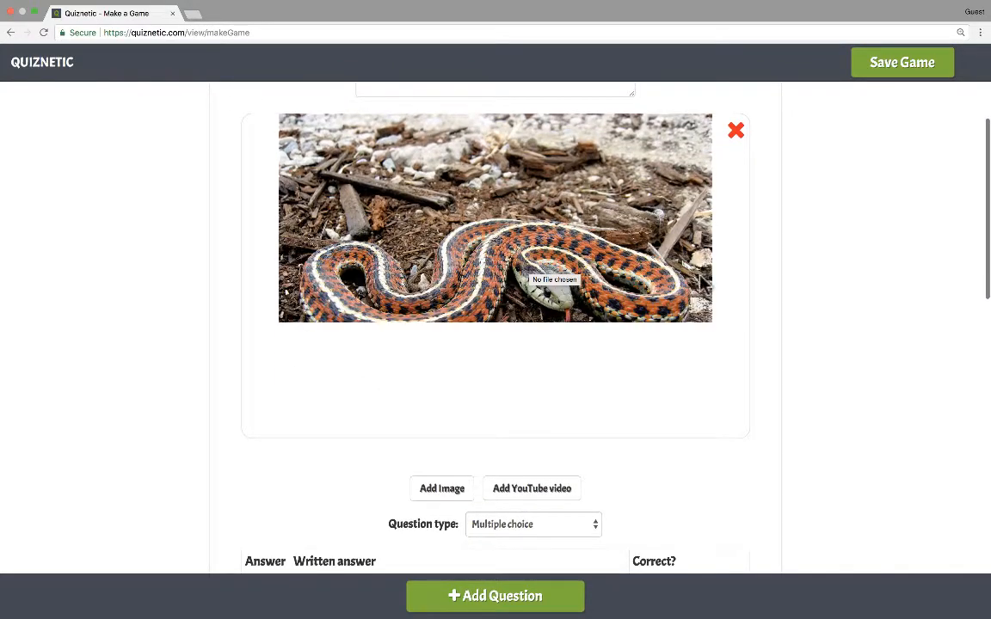
pyautogui.scroll(4, 697, 283)
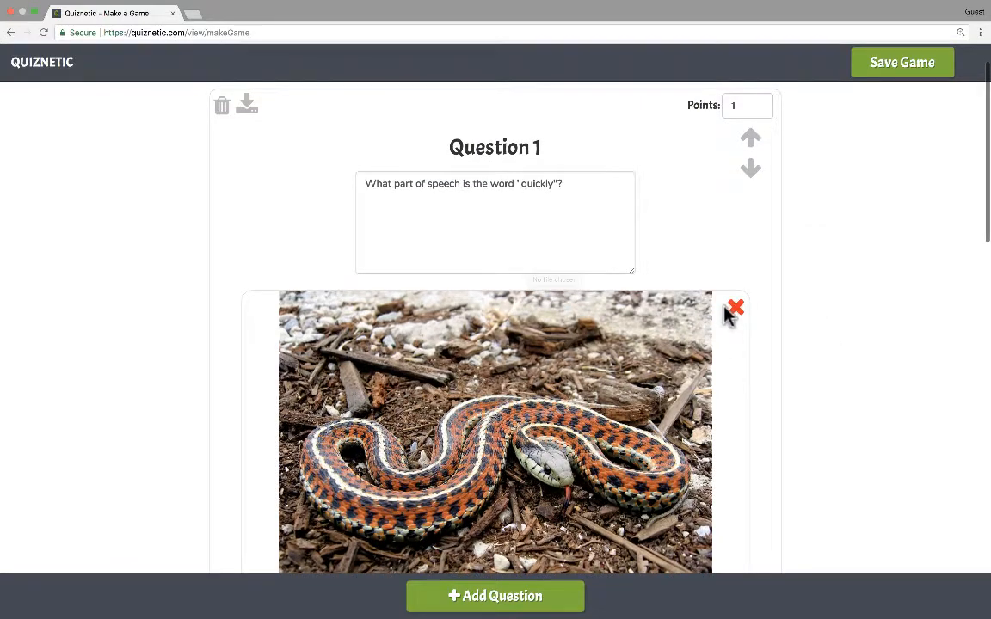
pyautogui.click(733, 308)
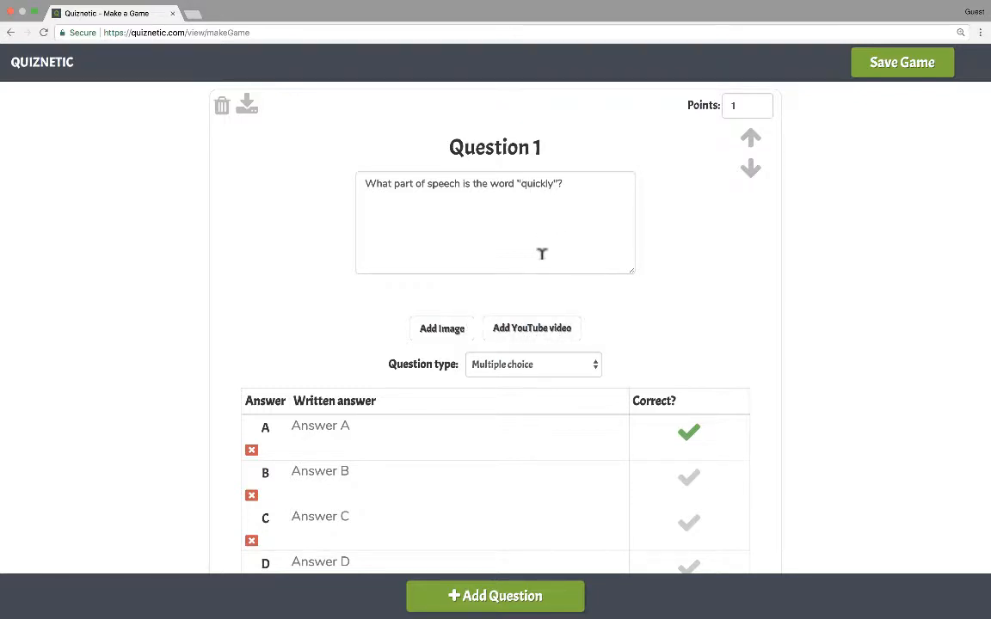
# Fill in the multiple-choice answers of Question 1: A adverb, B adjective, C noun and D verb.
pyautogui.click(580, 374)
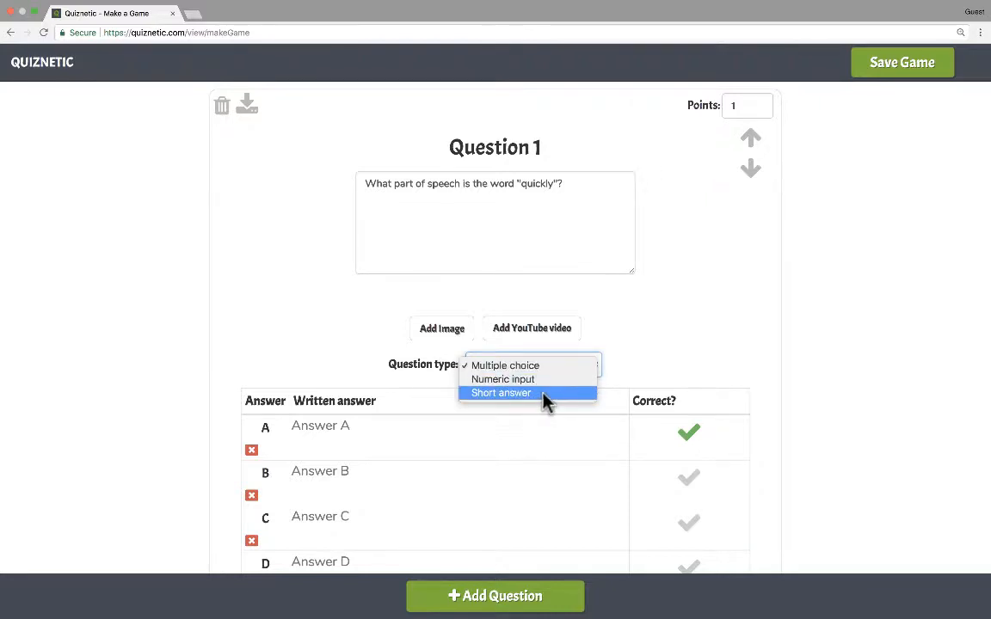
pyautogui.click(310, 424)
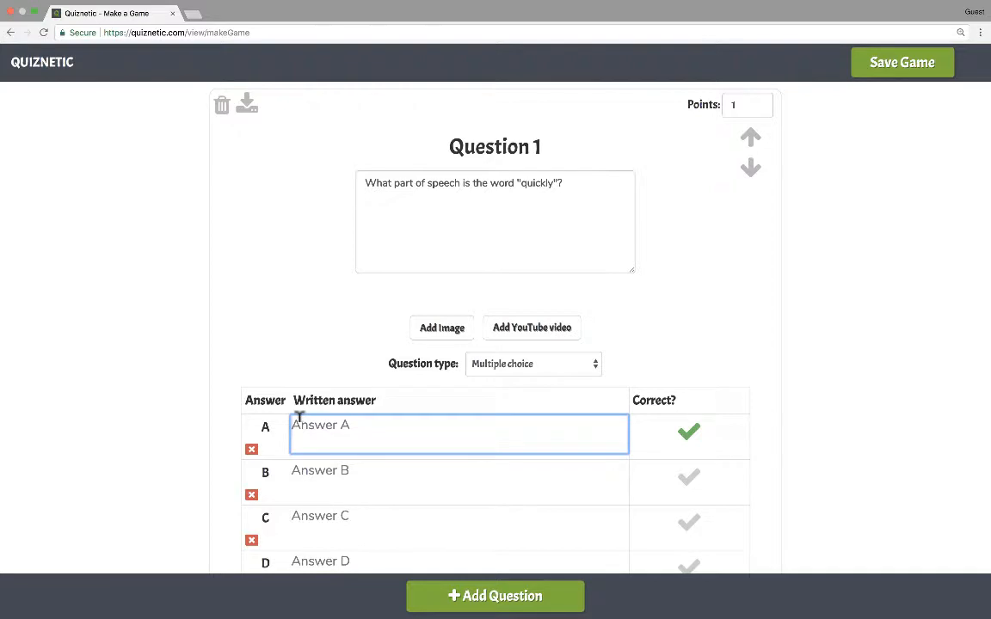
pyautogui.write('adverb')
pyautogui.press('Tab')
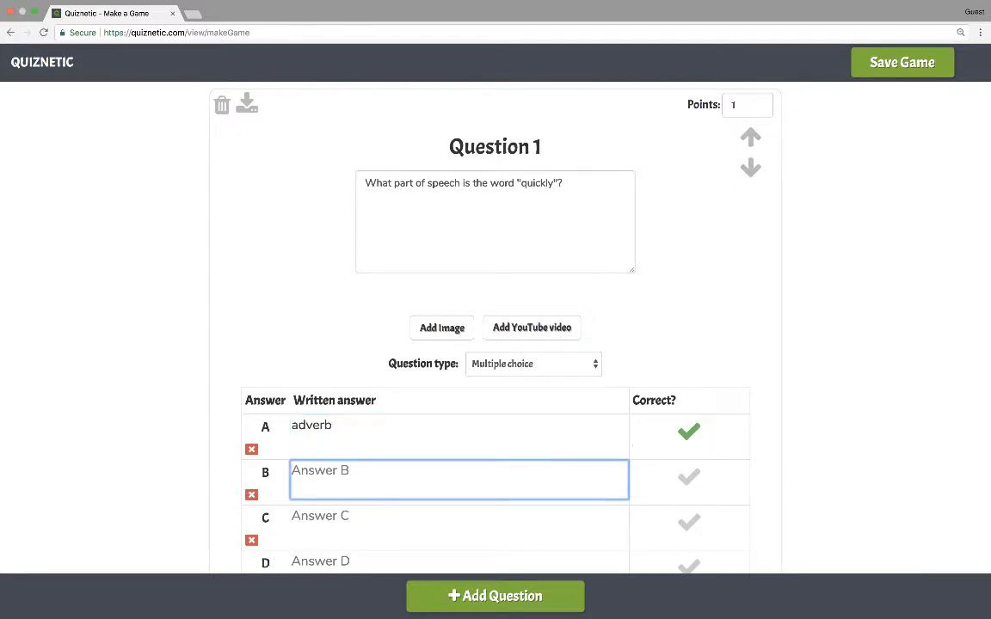
pyautogui.write('adjective')
pyautogui.press('Tab')
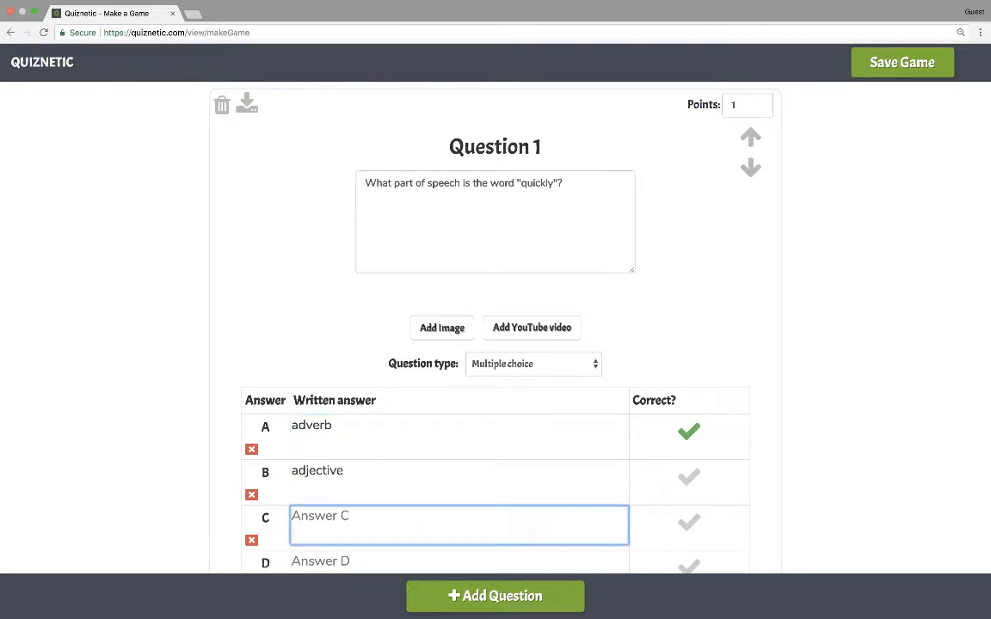
pyautogui.write('noun')
pyautogui.press('Tab')
pyautogui.write('verb')
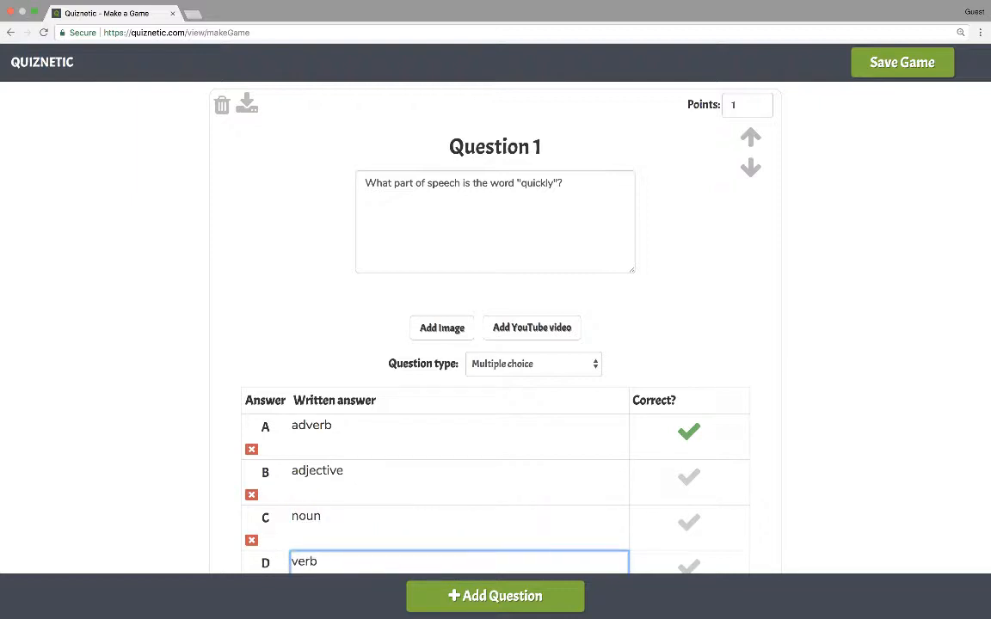
# Try marking adjective and noun as additional correct answers of Question 1, and restore adverb as the only correct one.
pyautogui.scroll(-2, 537, 356)
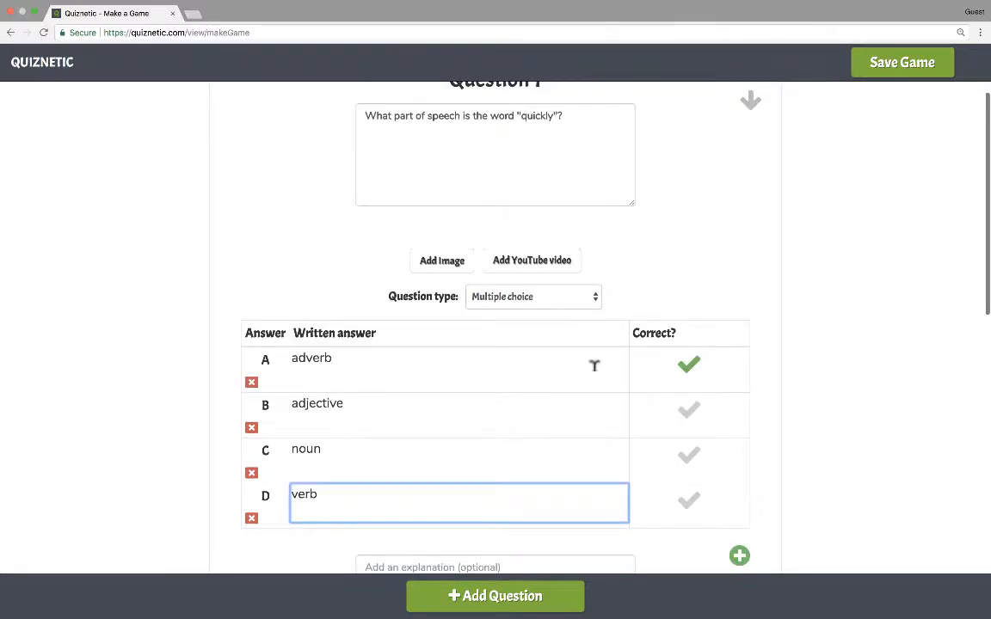
pyautogui.scroll(3, 594, 366)
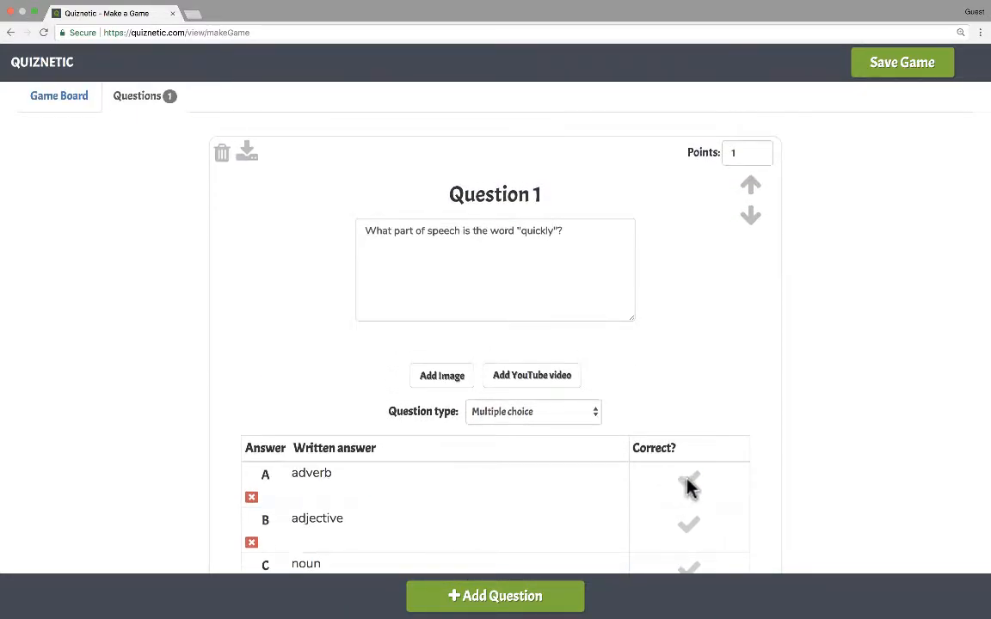
pyautogui.click(688, 484)
pyautogui.scroll(-4, 677, 477)
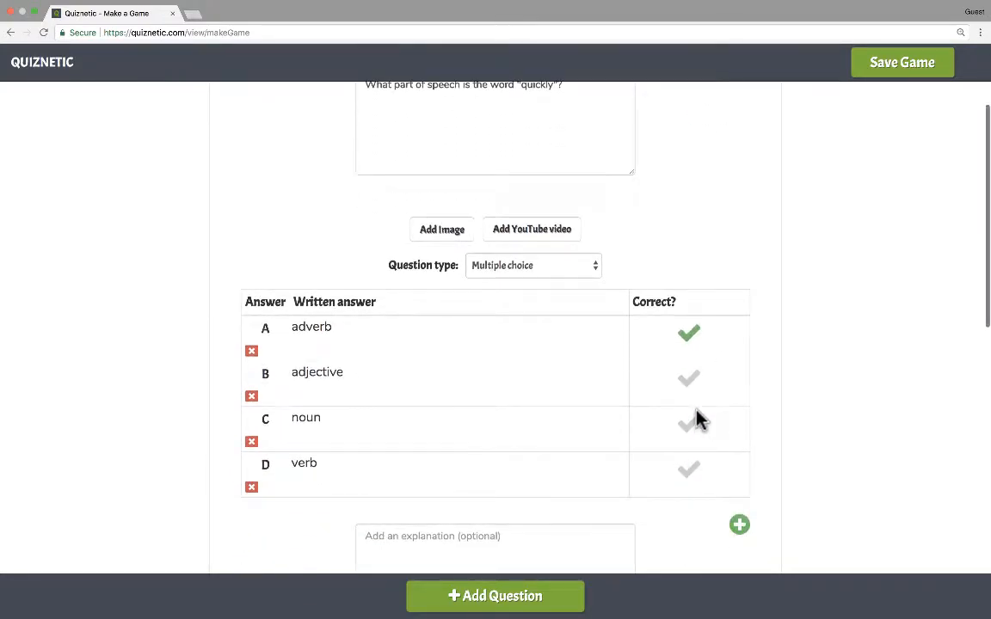
pyautogui.click(691, 387)
pyautogui.click(689, 426)
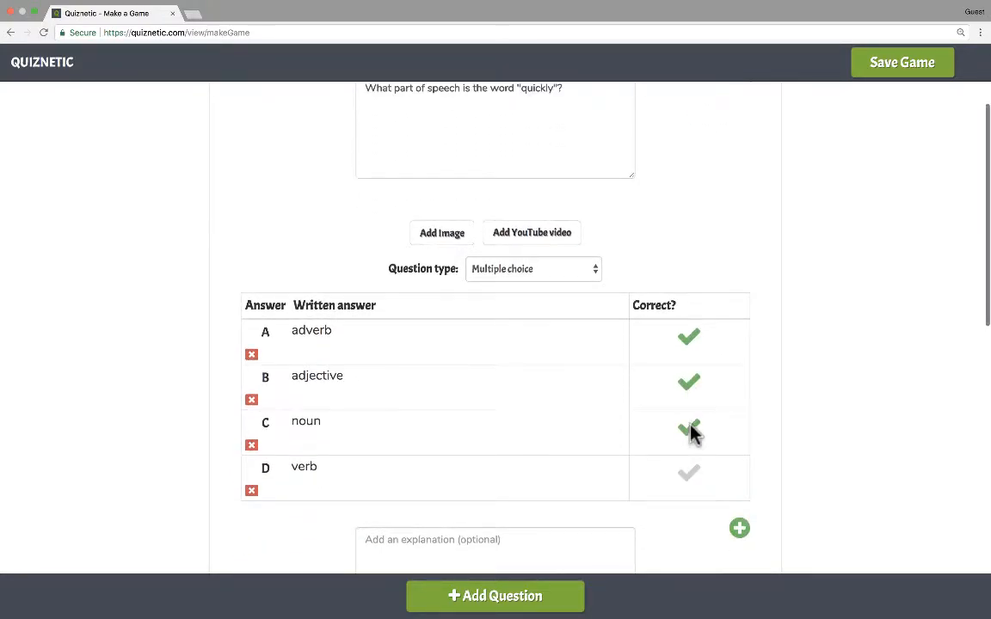
pyautogui.click(692, 339)
pyautogui.click(695, 338)
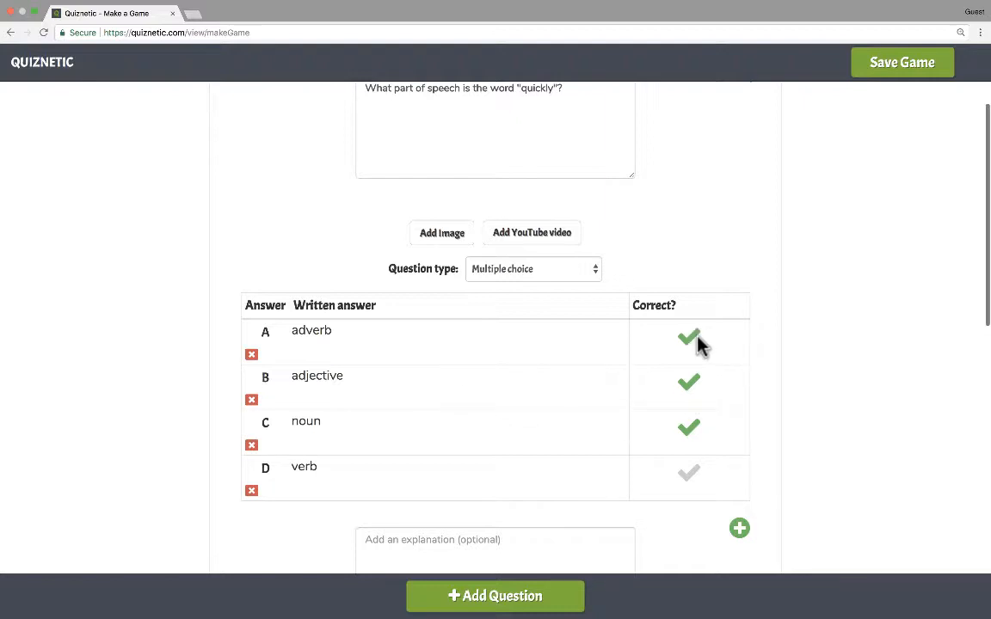
pyautogui.click(693, 389)
pyautogui.click(697, 430)
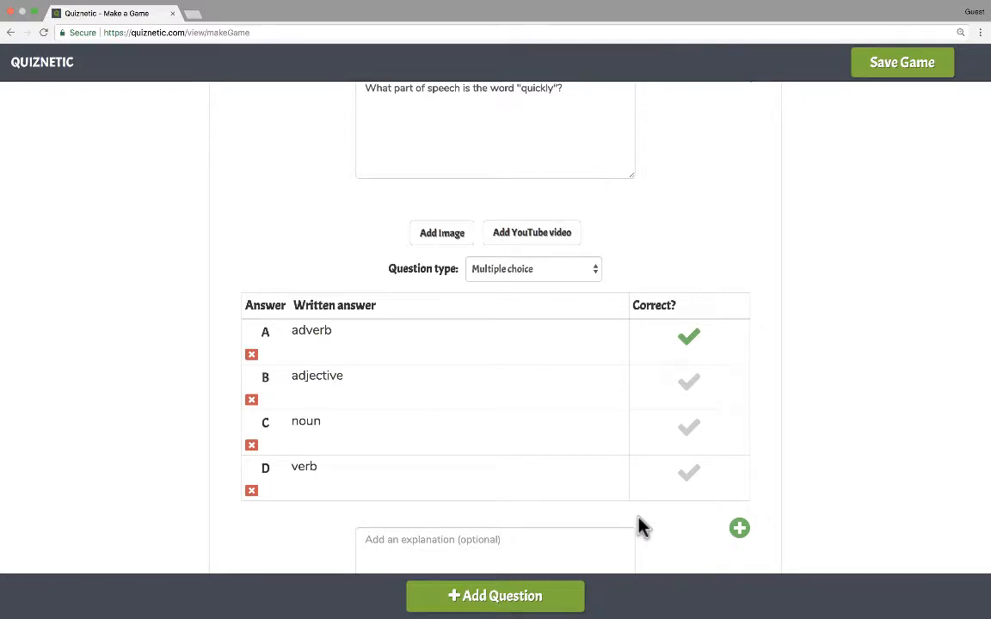
# Add a second question to the game after Question 1.
pyautogui.scroll(-2, 525, 430)
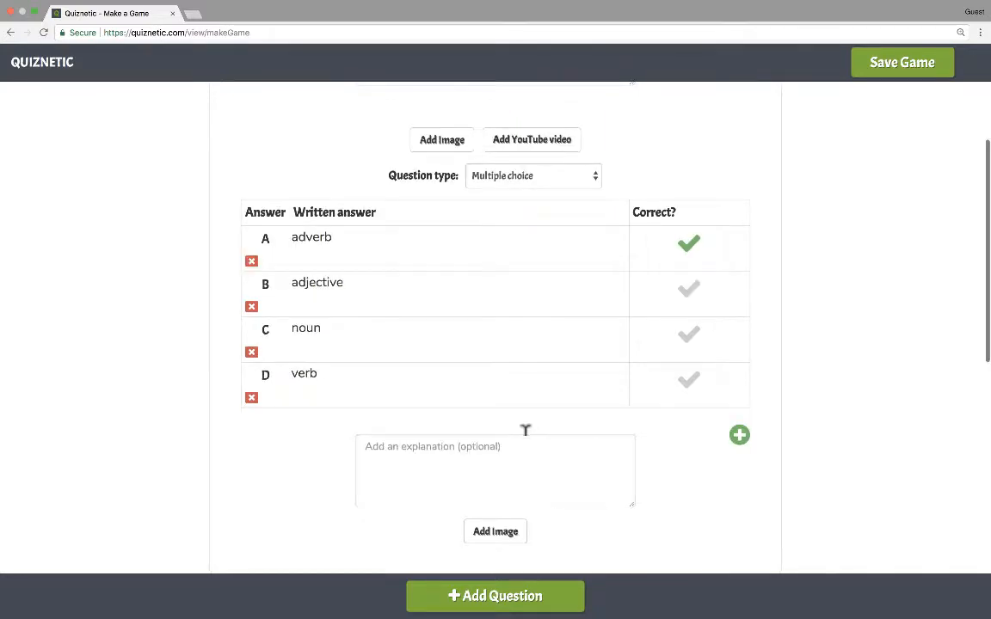
pyautogui.click(412, 446)
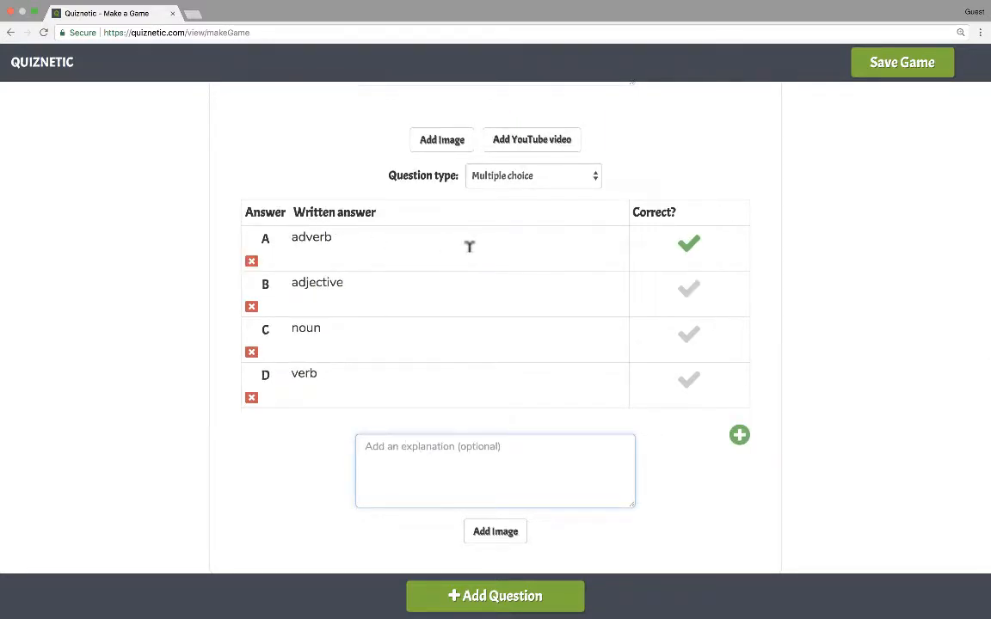
pyautogui.scroll(-2, 736, 531)
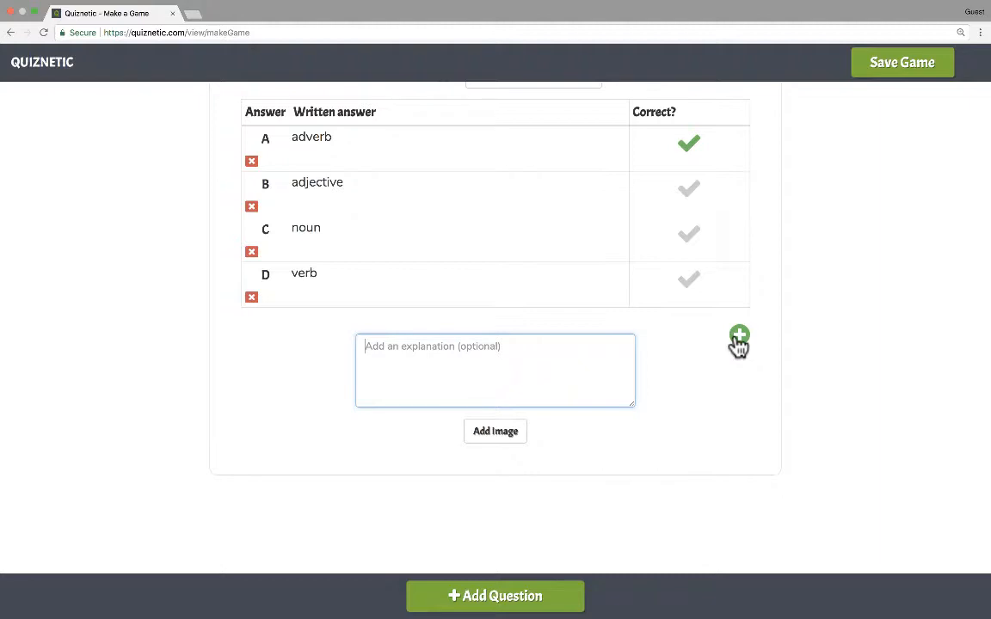
pyautogui.click(516, 605)
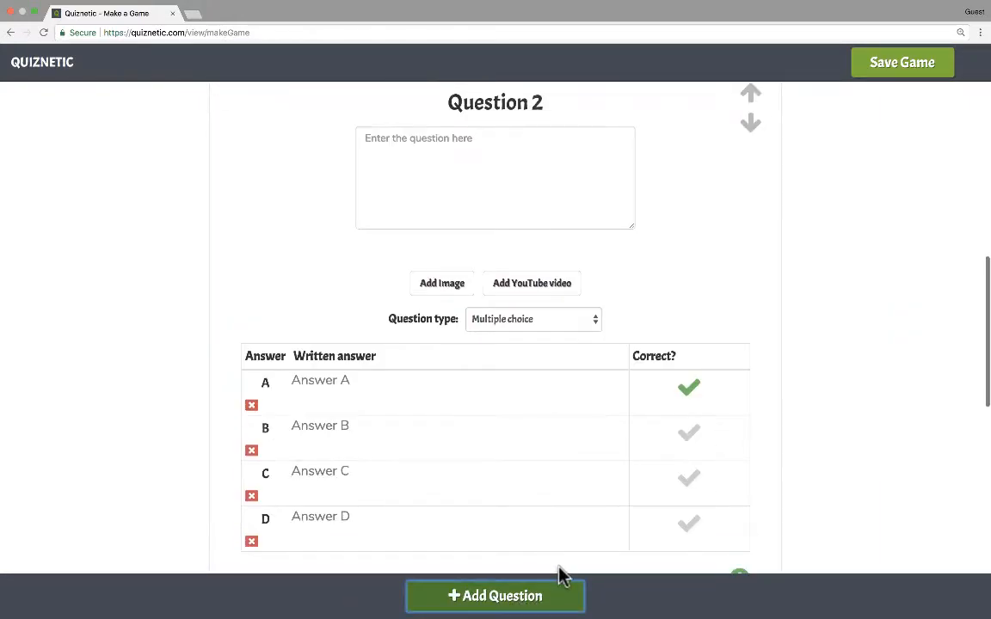
pyautogui.scroll(6, 560, 575)
pyautogui.scroll(4, 560, 568)
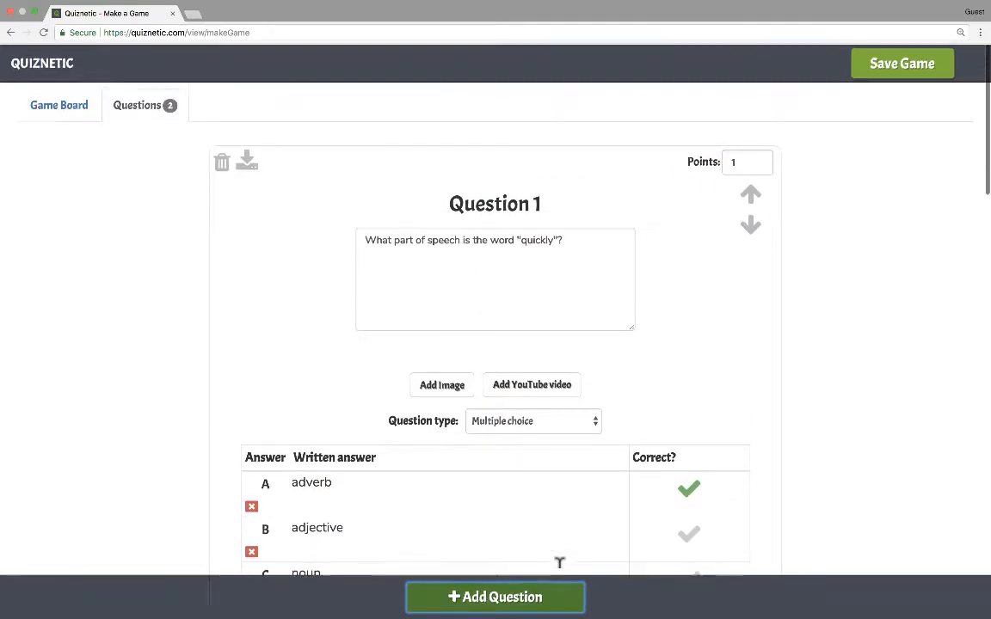
pyautogui.scroll(-8, 560, 562)
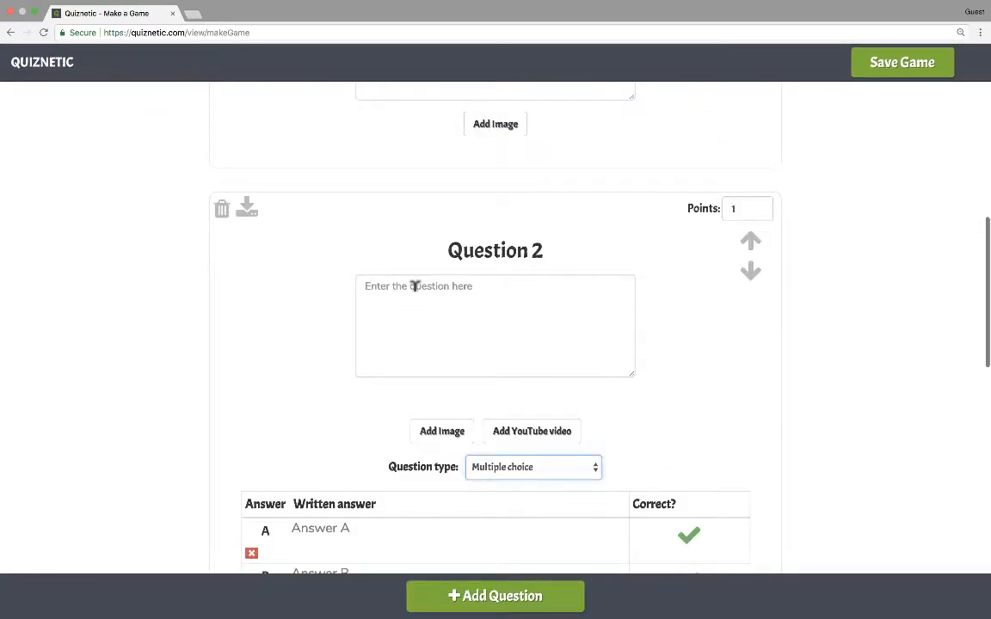
# Enter the text of Question 2 as: What part of speech is the word "cat"?
pyautogui.click(414, 286)
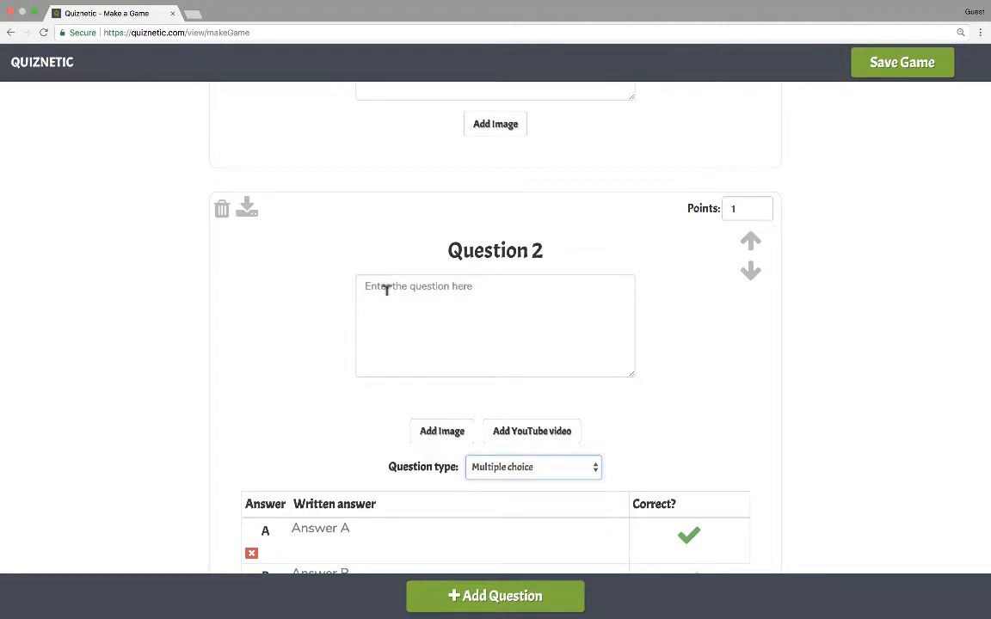
pyautogui.click(399, 285)
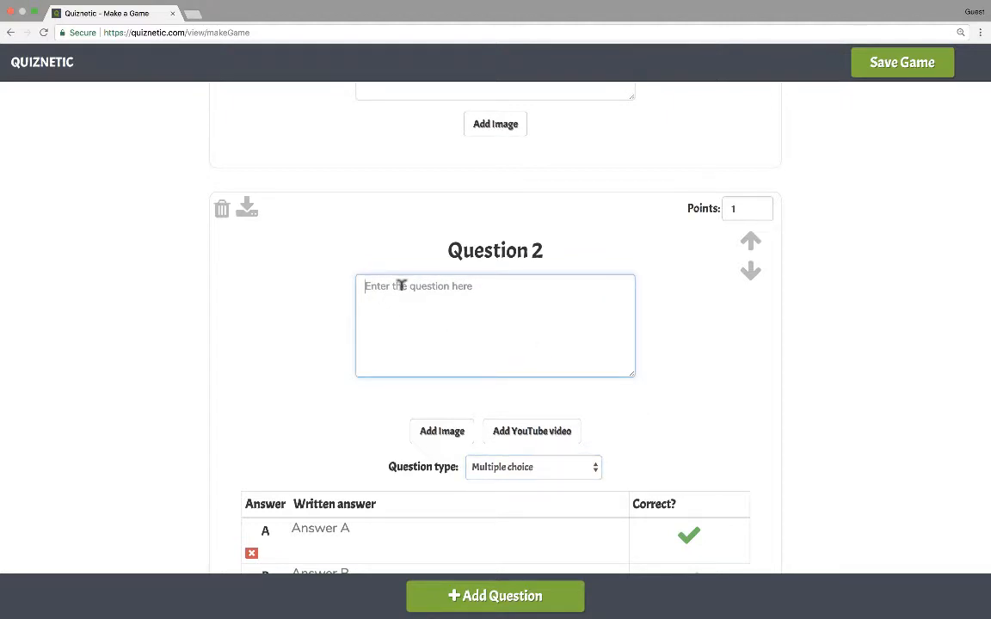
pyautogui.write('What part of speech is the word "cat"?')
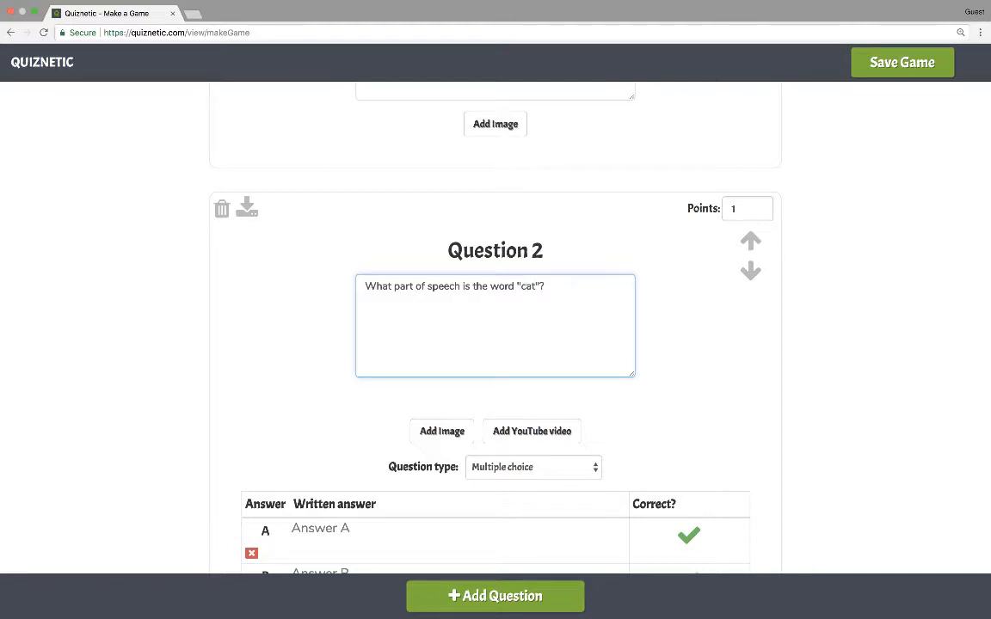
# Change Question 2 to the Short answer type and enter noun as its accepted answer.
pyautogui.click(517, 469)
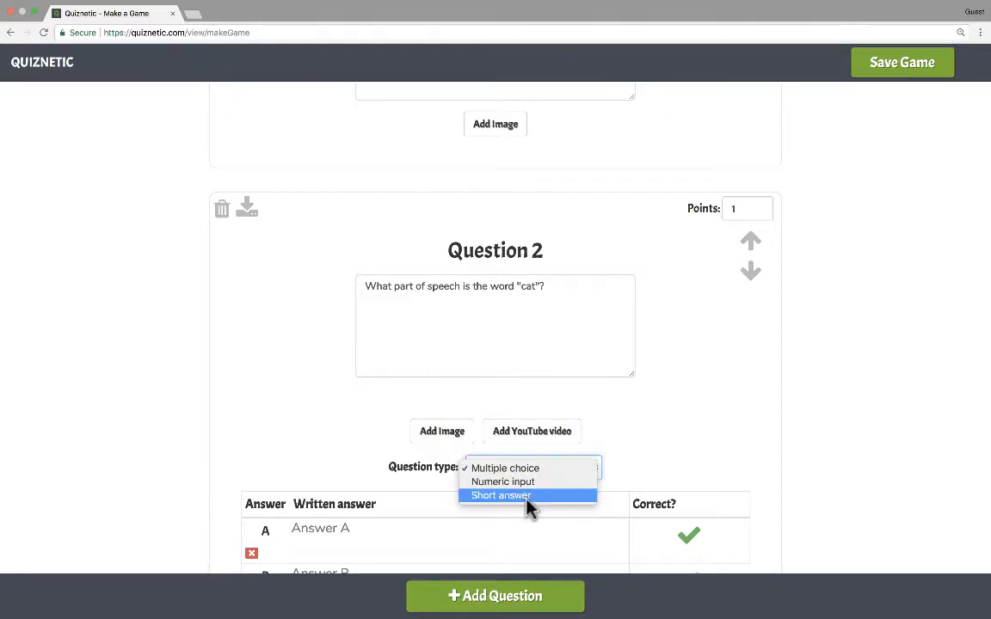
pyautogui.click(528, 497)
pyautogui.scroll(-1, 524, 502)
pyautogui.click(487, 470)
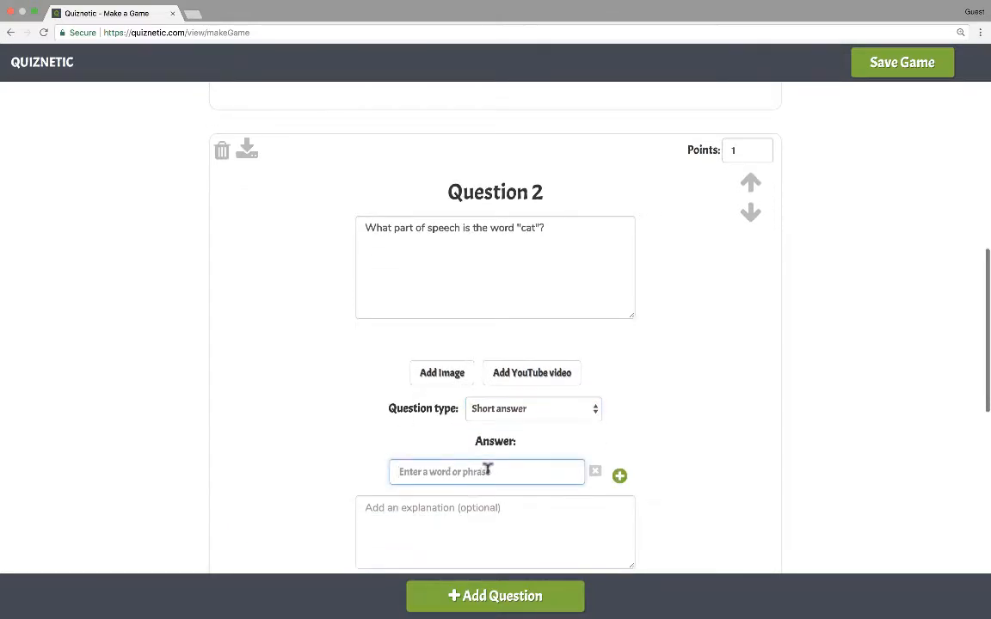
pyautogui.write('noun')
pyautogui.click(411, 327)
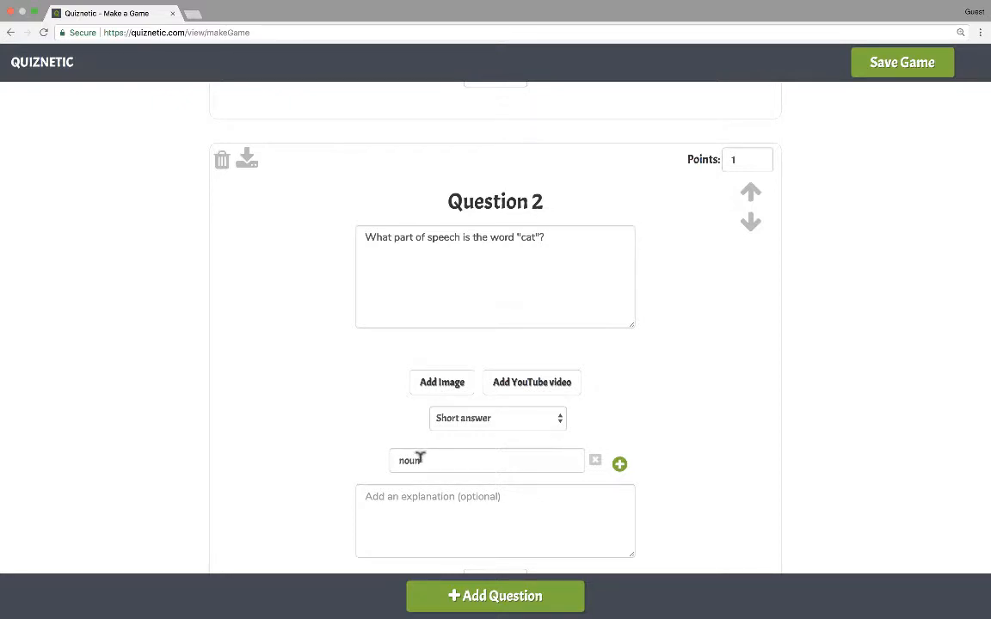
# Save the game and go to the Game Manager overview.
pyautogui.scroll(-3, 449, 461)
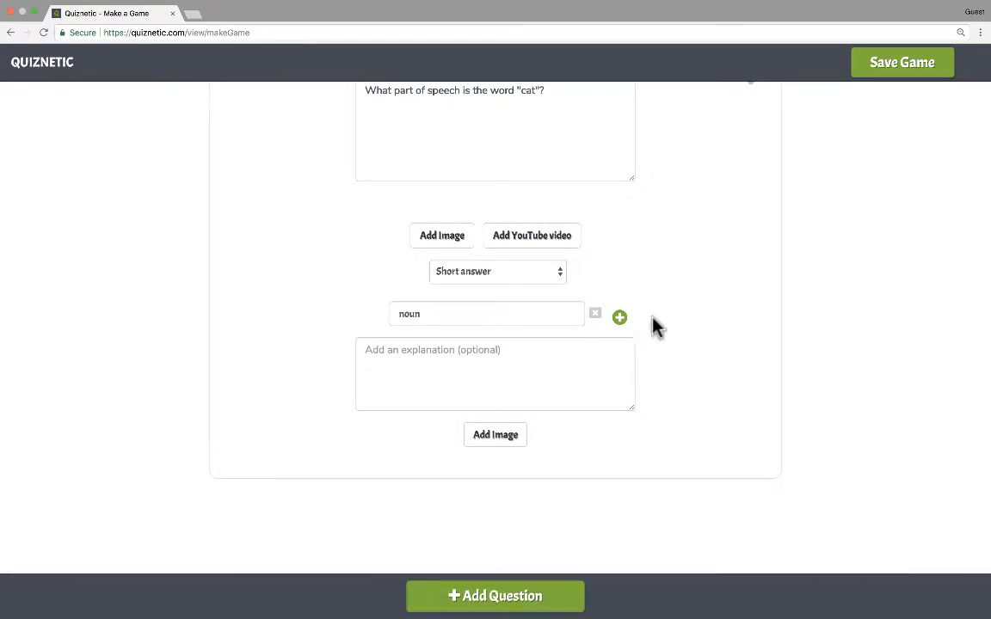
pyautogui.click(914, 75)
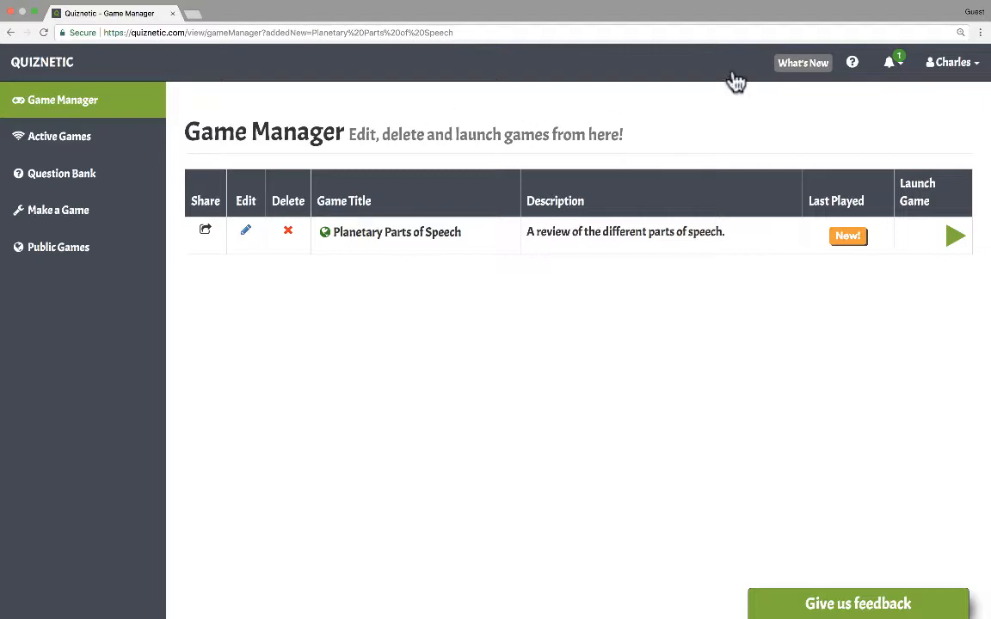
pyautogui.click(24, 67)
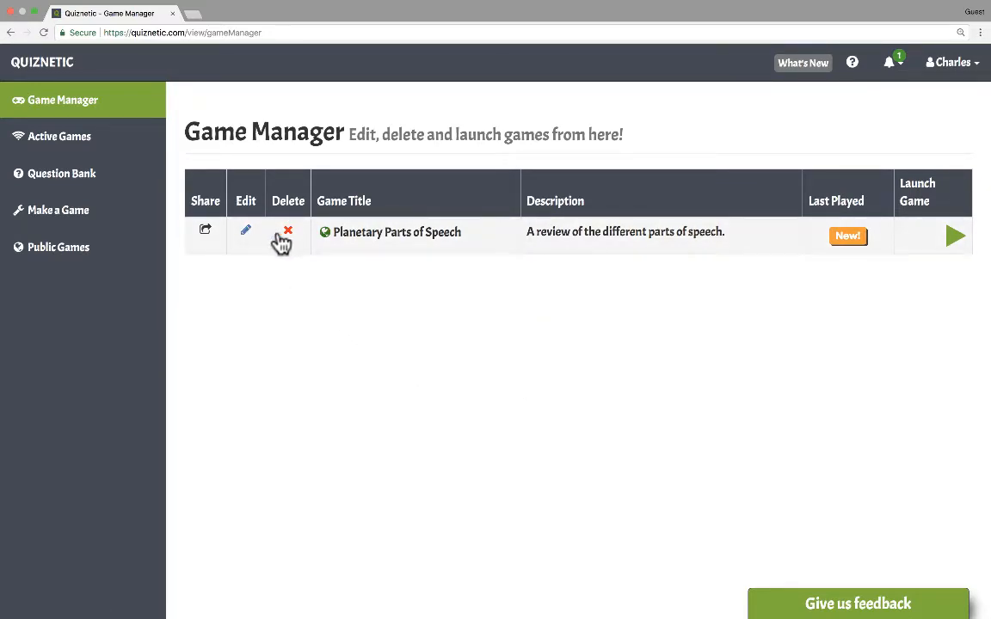
# View the shareable link of Planetary Parts of Speech, and close the sharing dialog.
pyautogui.click(205, 232)
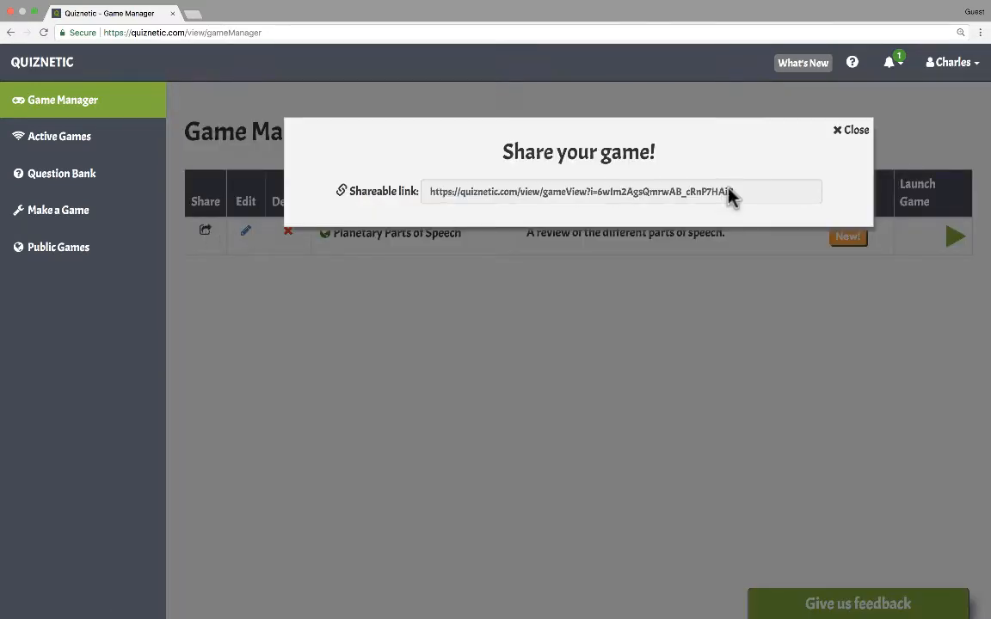
pyautogui.click(850, 129)
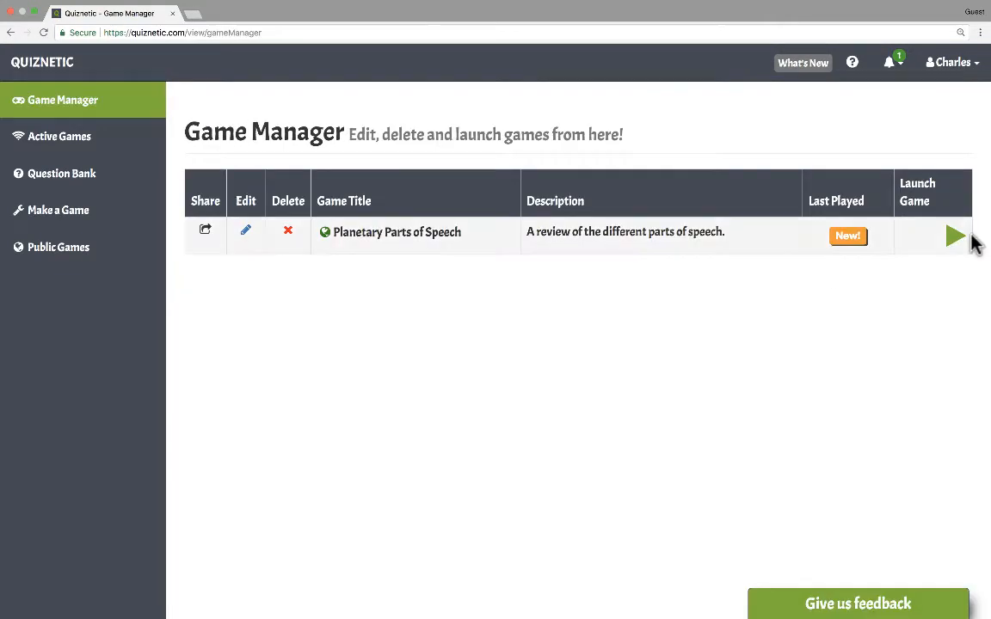
# Launch Planetary Parts of Speech with questions randomised for each player and answer streaks enabled.
pyautogui.click(955, 240)
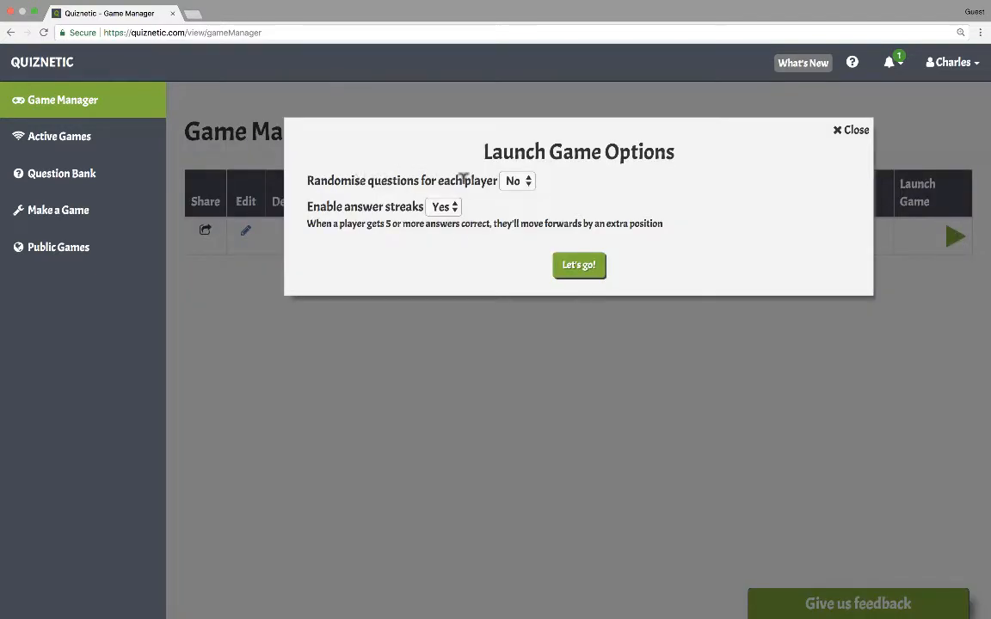
pyautogui.click(515, 183)
pyautogui.click(522, 206)
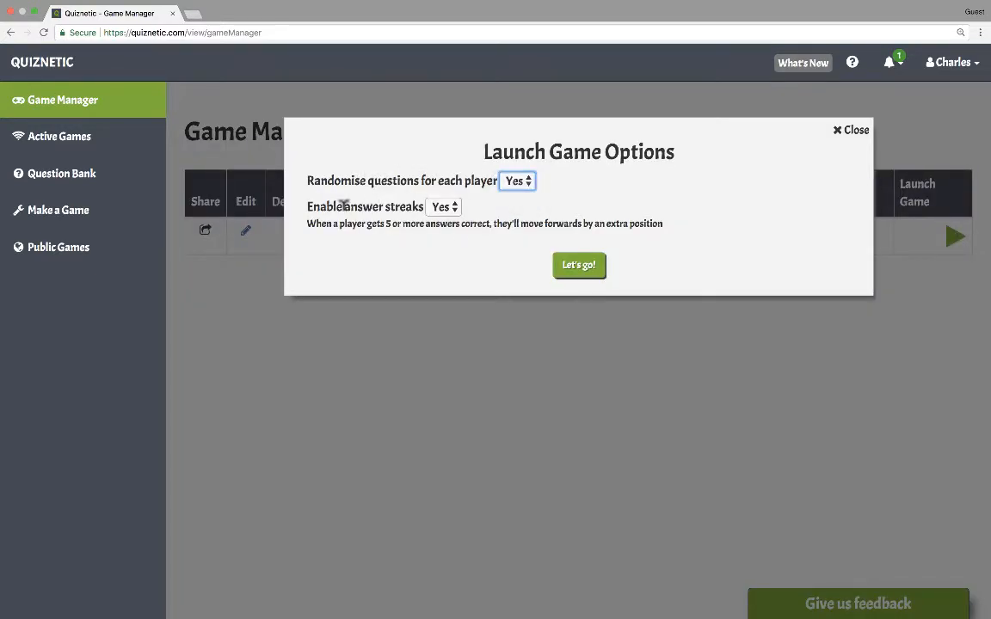
pyautogui.click(578, 266)
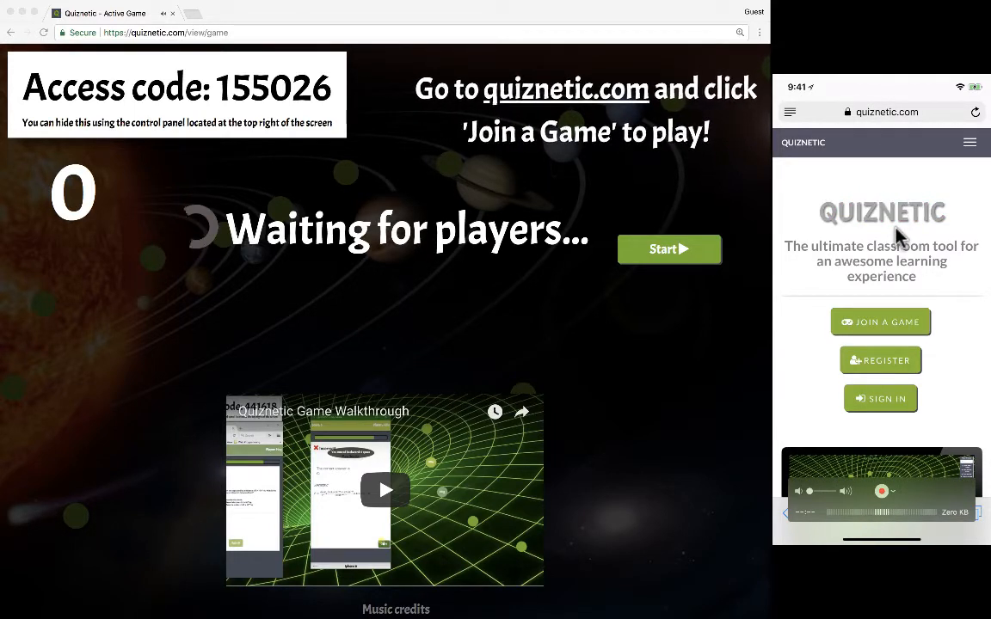
# Join the launched game on the phone by entering the player's nickname and the game's access code.
pyautogui.click(894, 332)
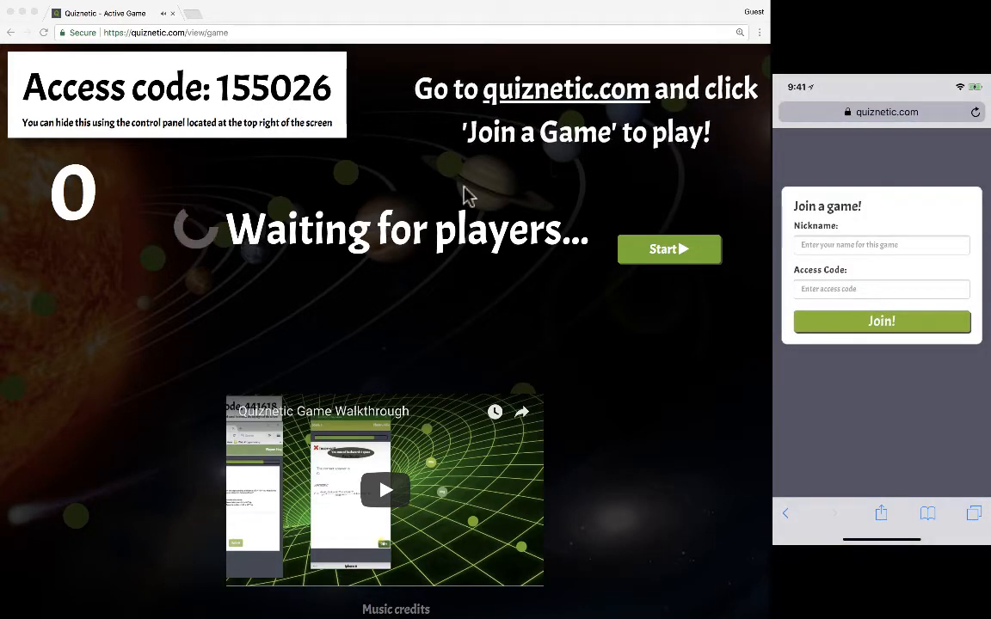
pyautogui.click(861, 246)
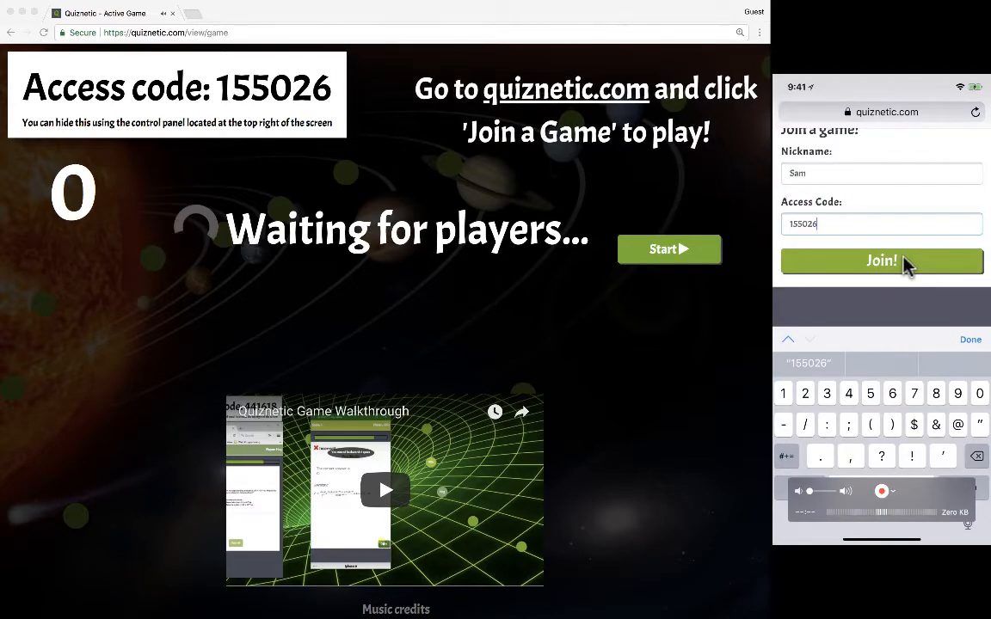
pyautogui.click(904, 263)
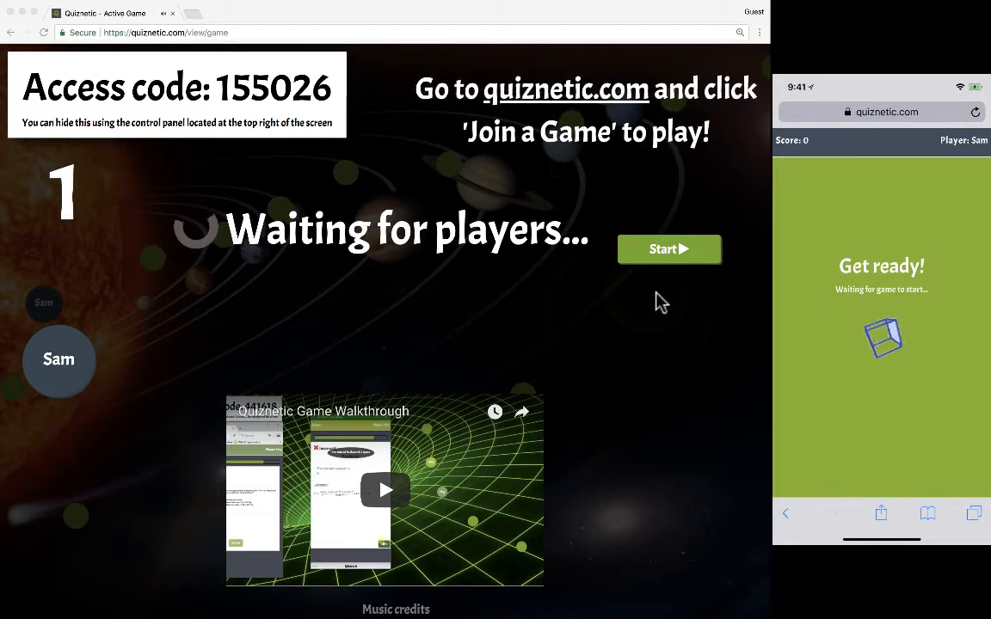
# Start the game for the joined player and lower the computer's sound volume.
pyautogui.click(662, 254)
pyautogui.click(667, 251)
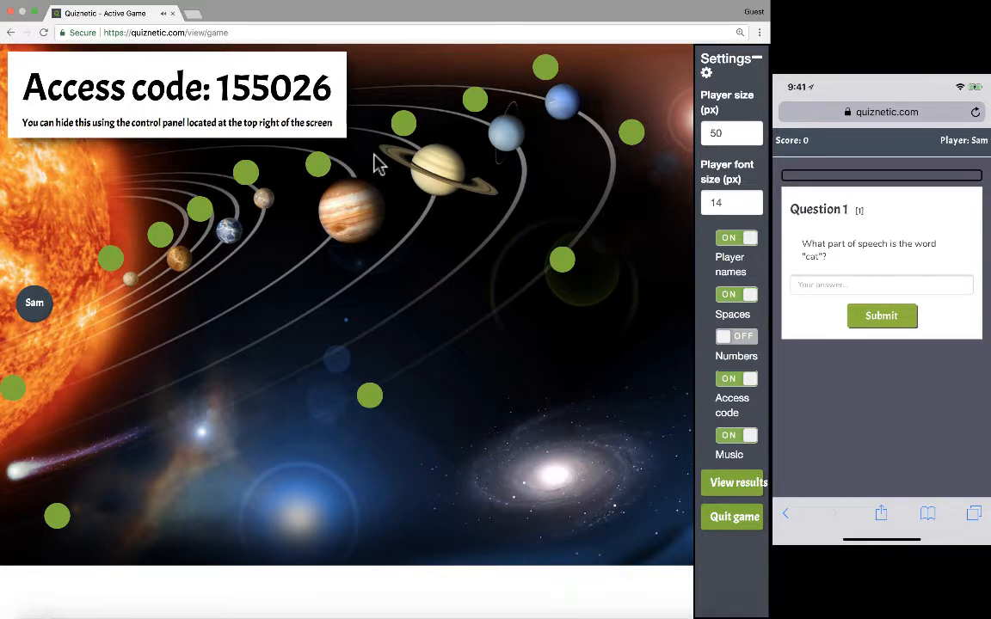
pyautogui.press('XF86AudioLowerVolume')
pyautogui.press('XF86AudioLowerVolume')
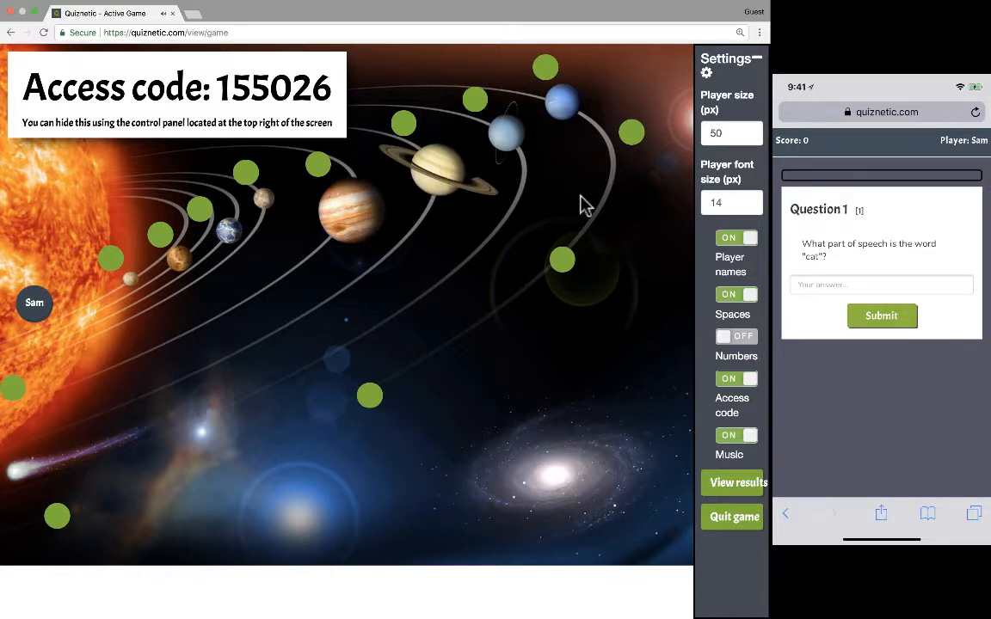
# Answer Question 1 on the phone with Noun and submit it.
pyautogui.click(869, 274)
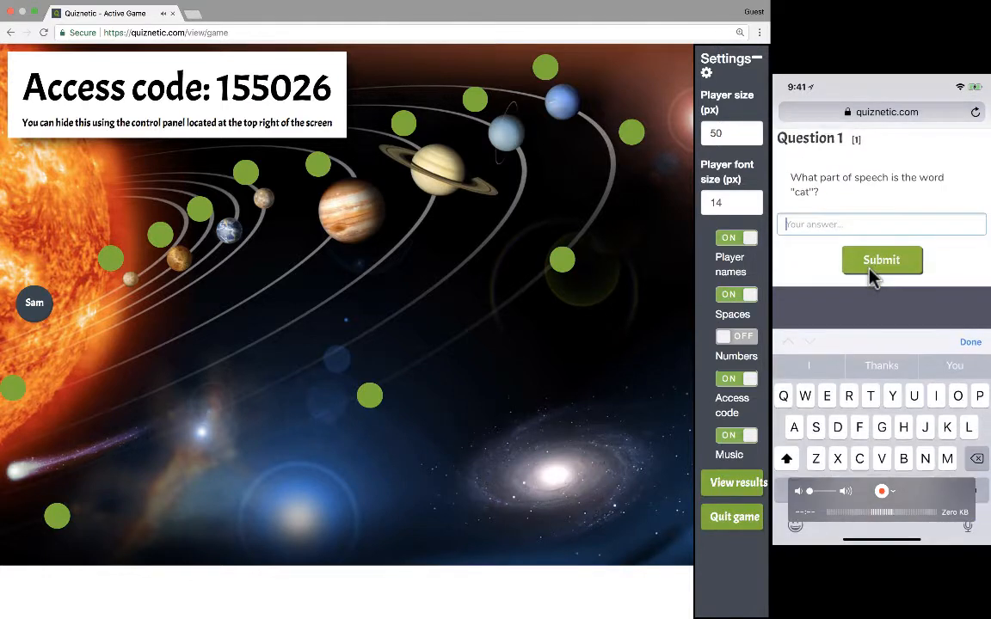
pyautogui.write('Noun')
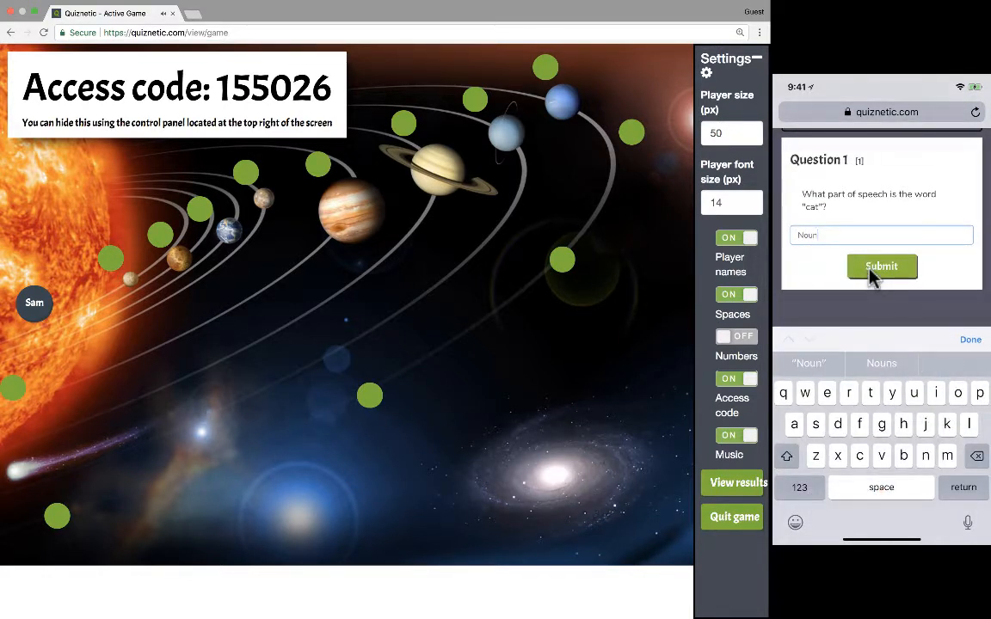
pyautogui.click(872, 267)
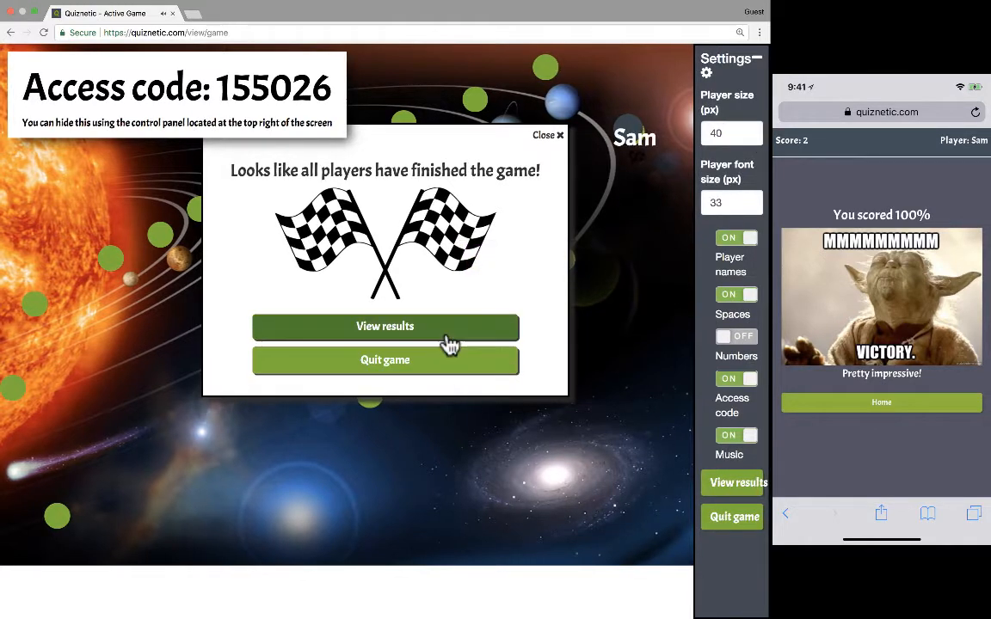
# View the finished game's winners and results table, and export the results to Game results.xlsx and open the file.
pyautogui.click(394, 335)
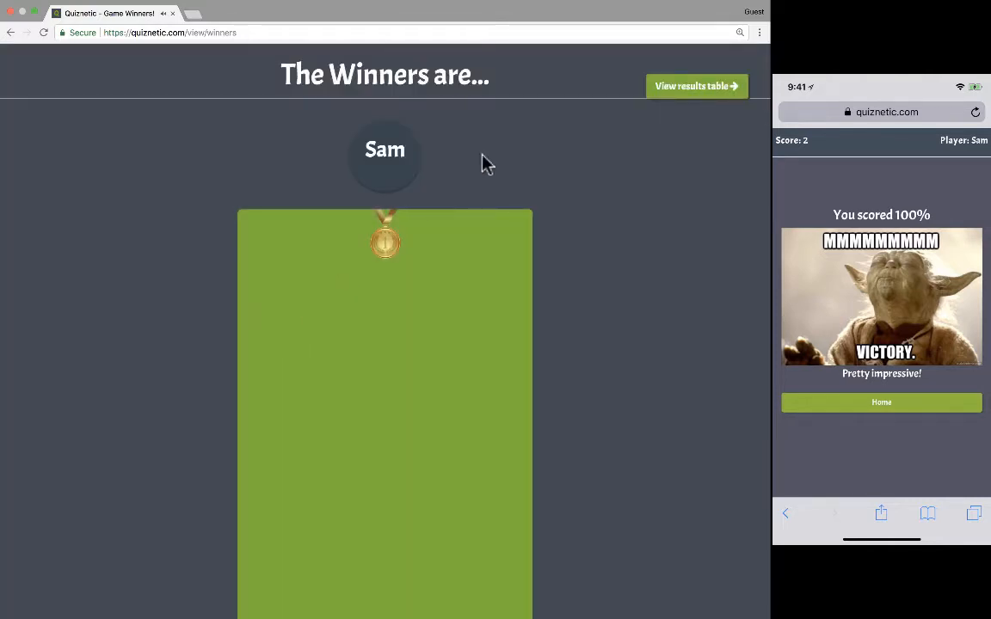
pyautogui.click(704, 89)
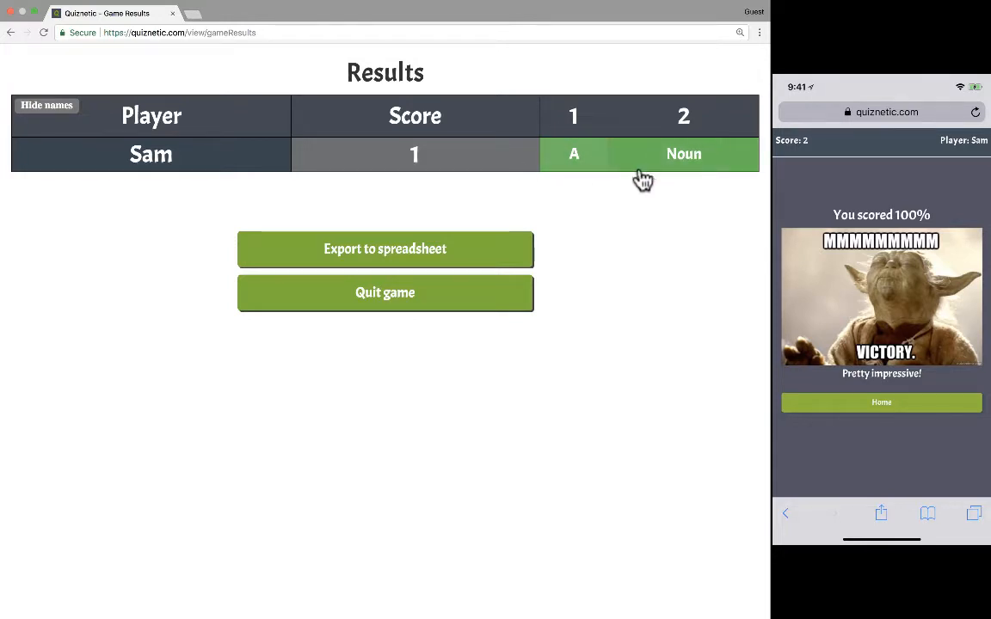
pyautogui.click(381, 263)
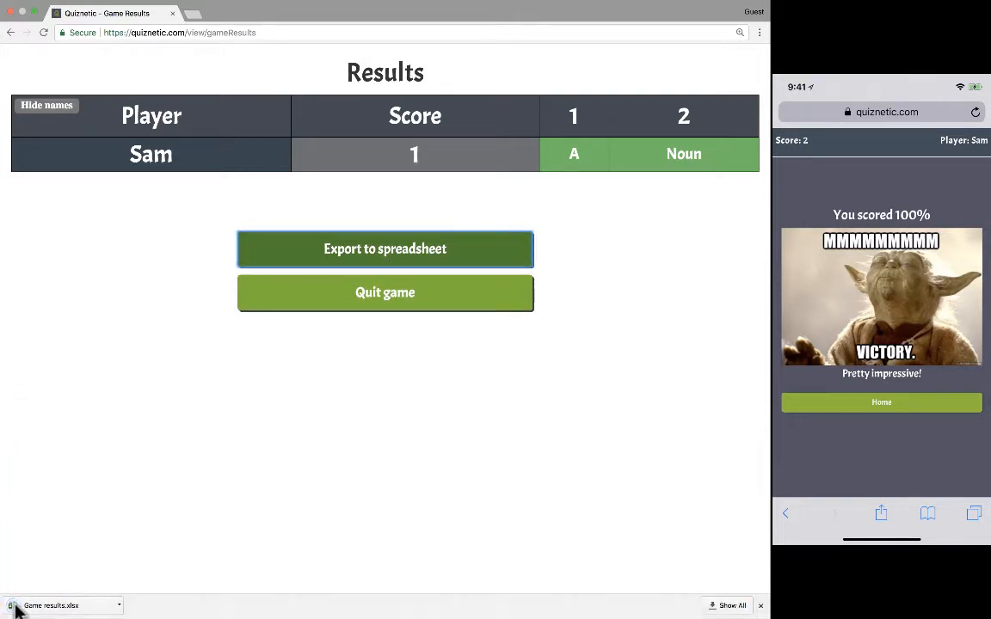
pyautogui.click(34, 607)
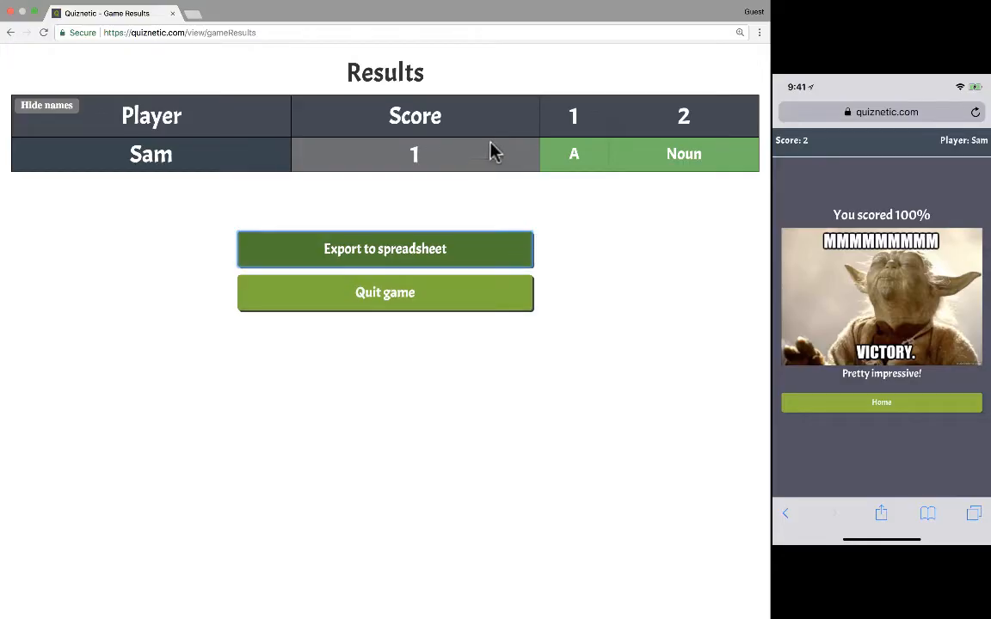
# Quit the game and review the past results of Planetary Parts of Speech from the Game History.
pyautogui.click(527, 308)
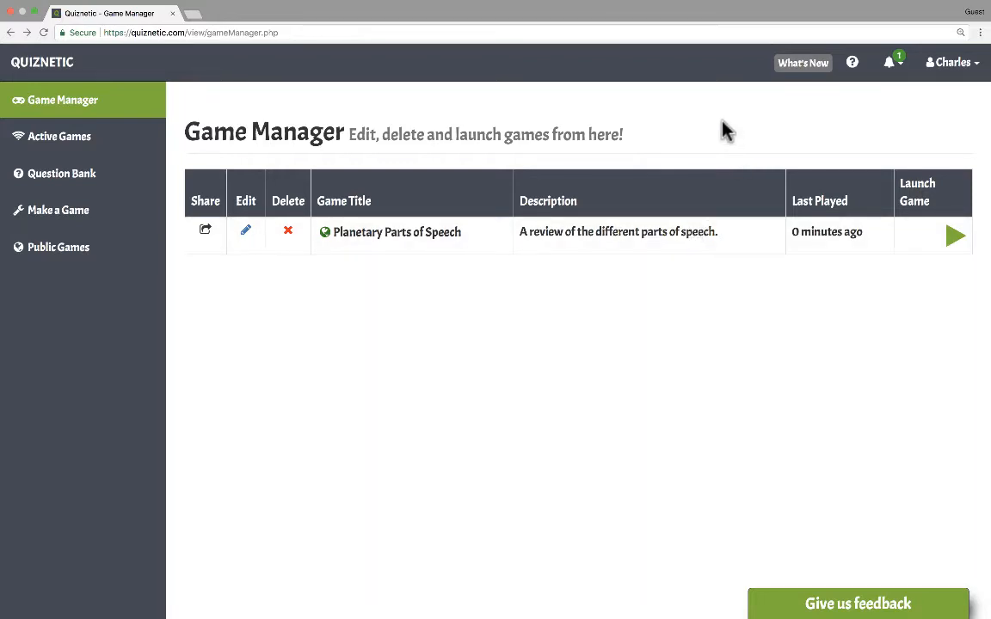
pyautogui.click(971, 68)
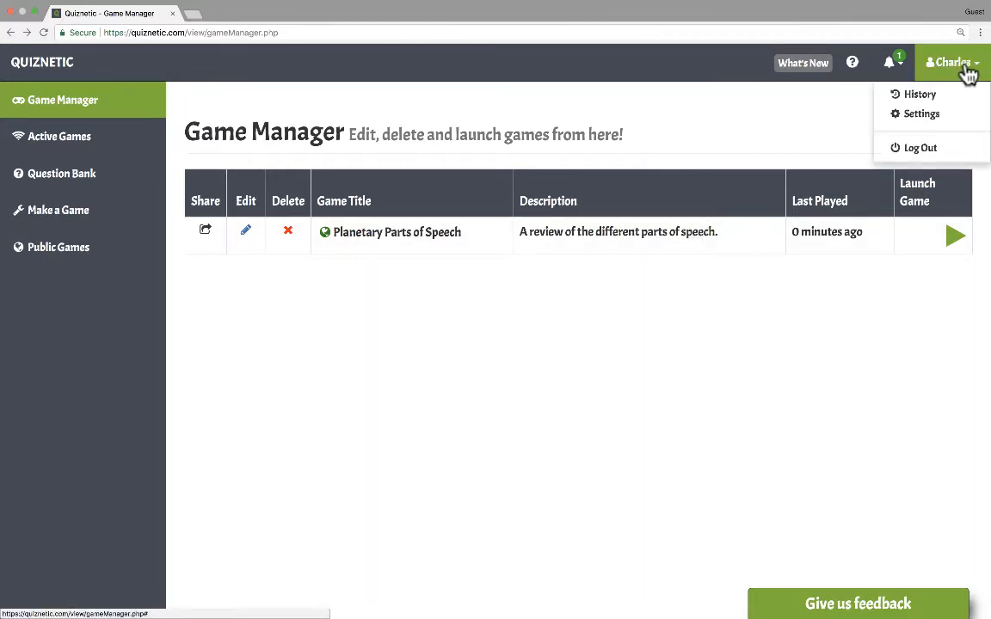
pyautogui.click(936, 102)
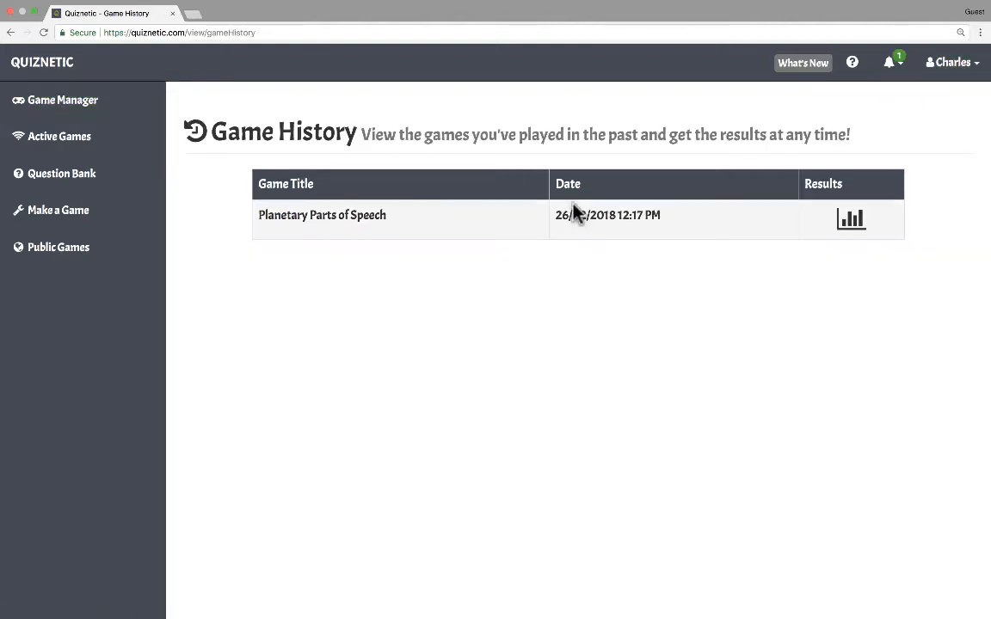
pyautogui.click(850, 222)
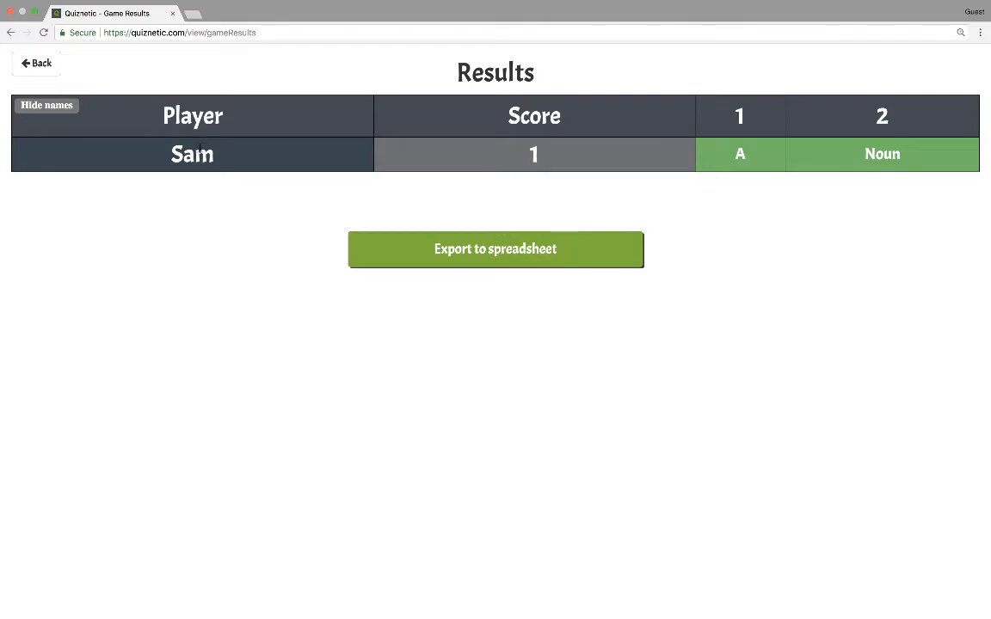
pyautogui.click(38, 66)
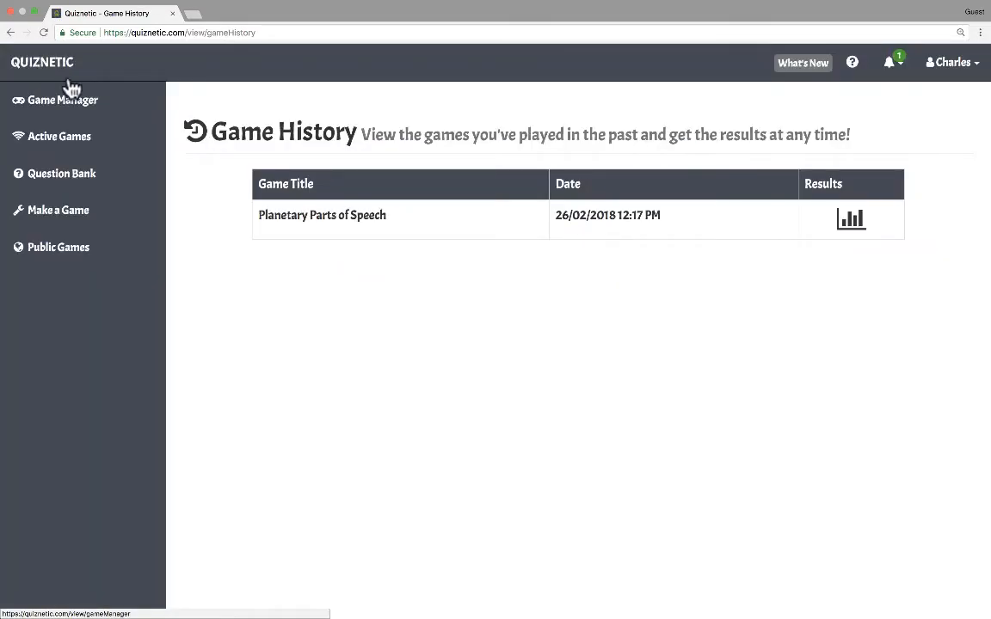
pyautogui.click(967, 77)
pyautogui.click(228, 136)
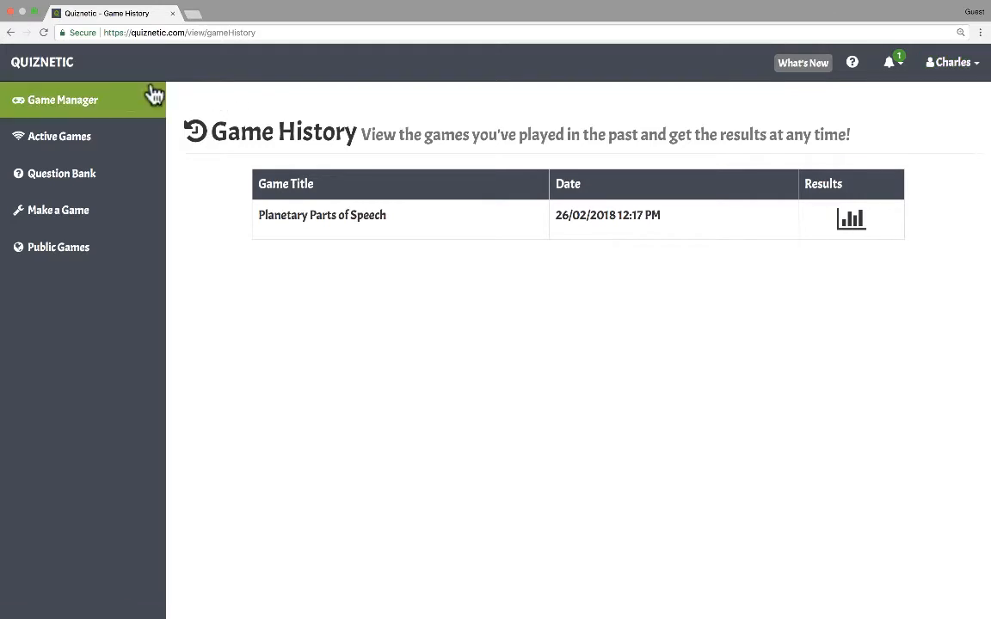
# Go to the Question Bank and read the help page explaining how it works.
pyautogui.click(55, 184)
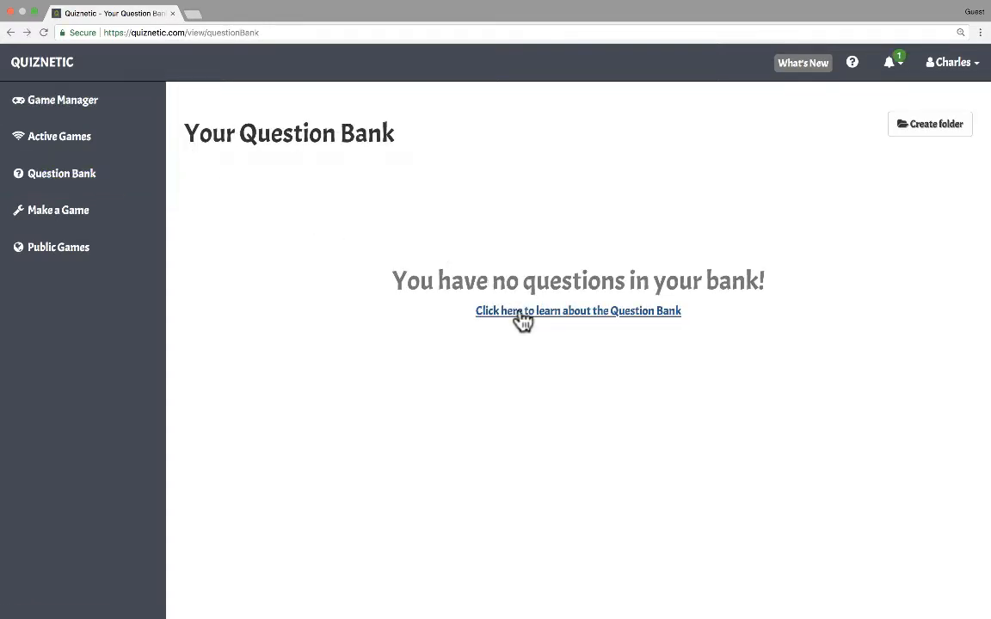
pyautogui.click(523, 317)
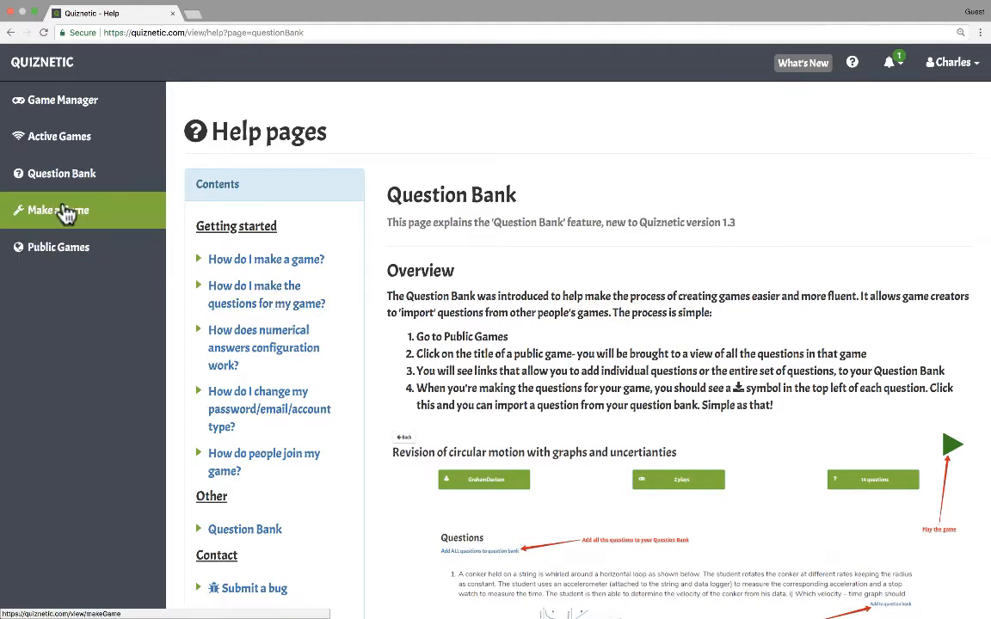
pyautogui.scroll(-1, 65, 215)
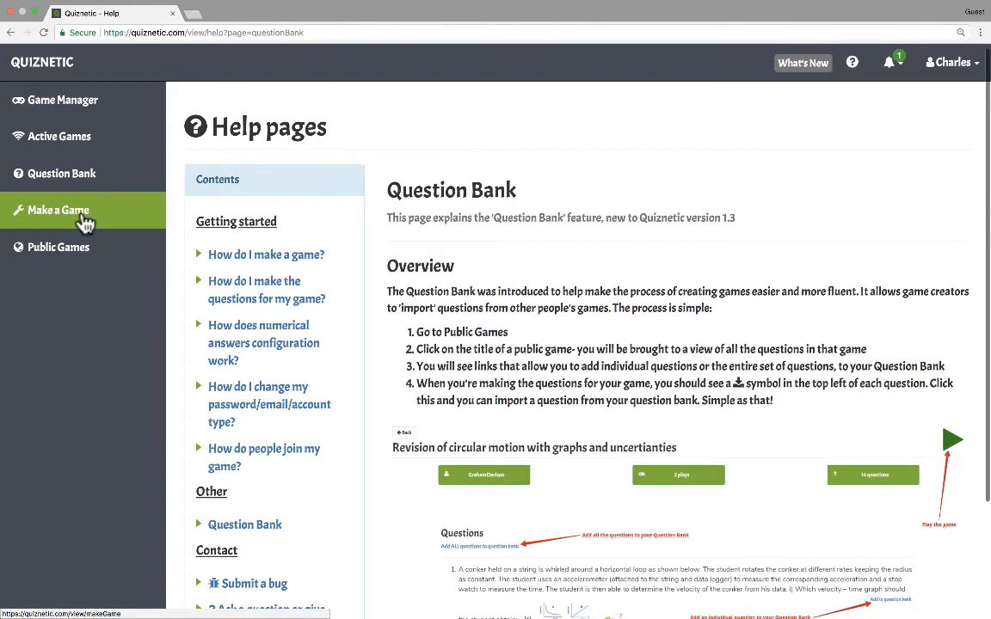
# Search the public games for spanish and look through the matching games.
pyautogui.click(61, 258)
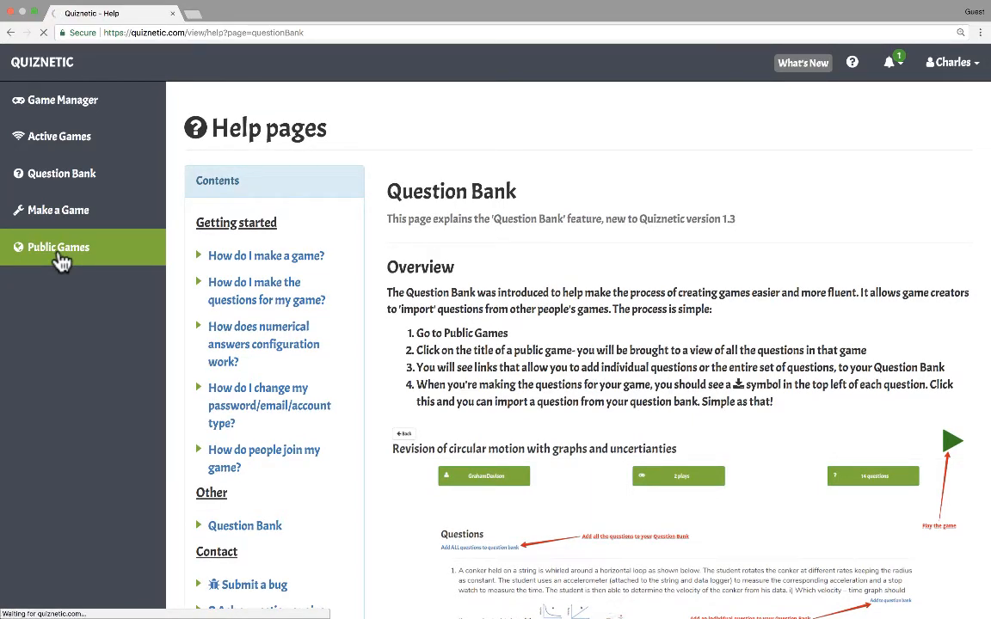
pyautogui.scroll(-10, 387, 276)
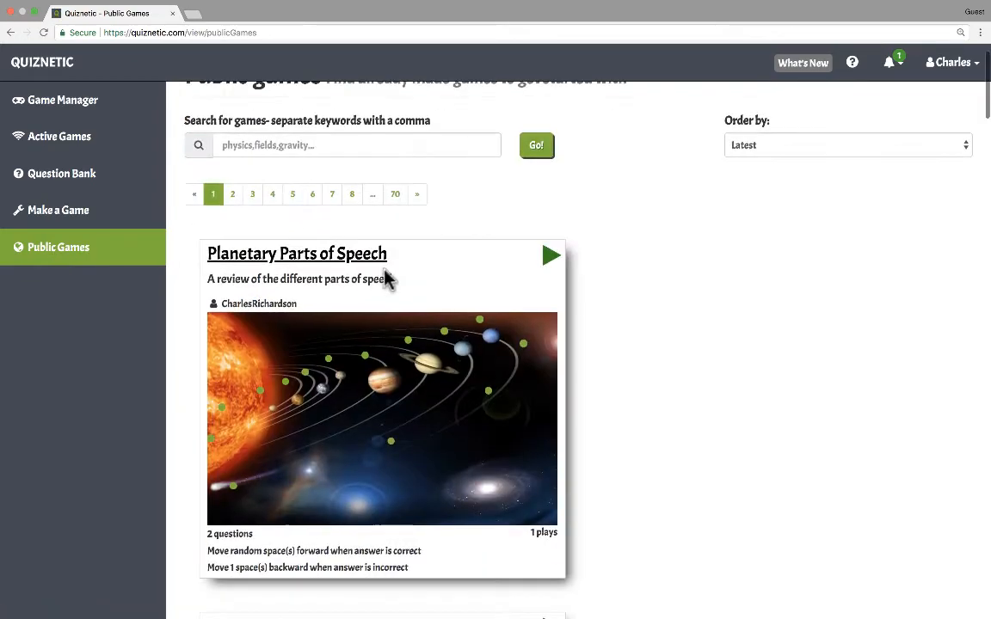
pyautogui.scroll(15, 370, 321)
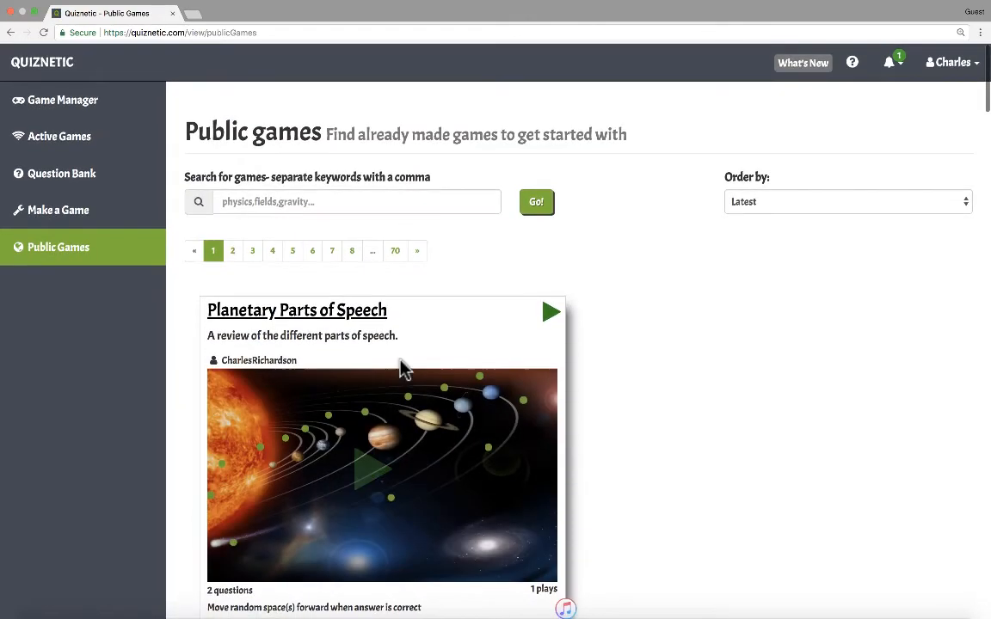
pyautogui.click(293, 206)
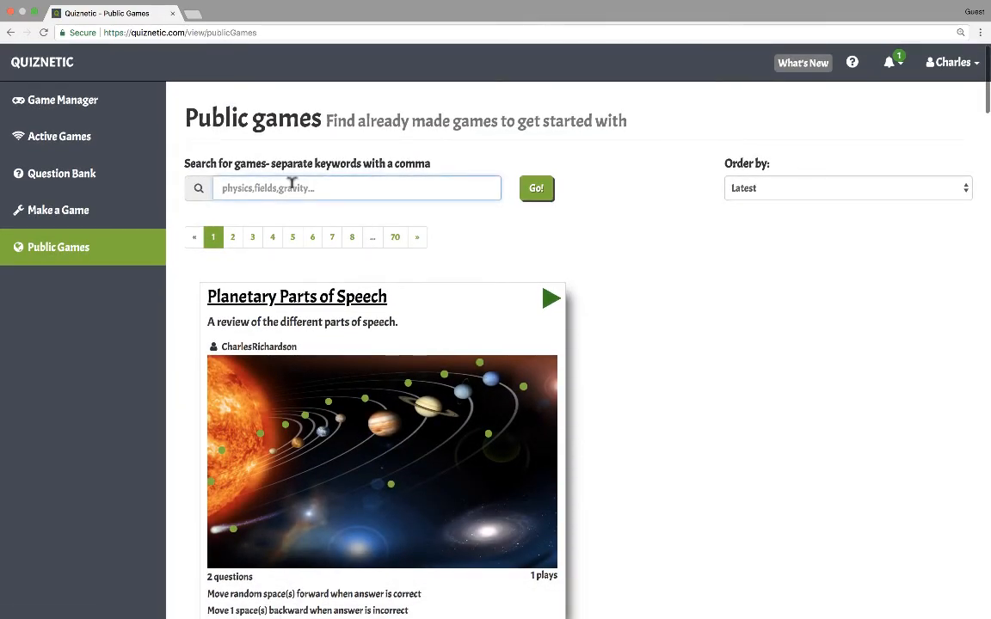
pyautogui.write('s')
pyautogui.press('BackSpace')
pyautogui.write('spanish')
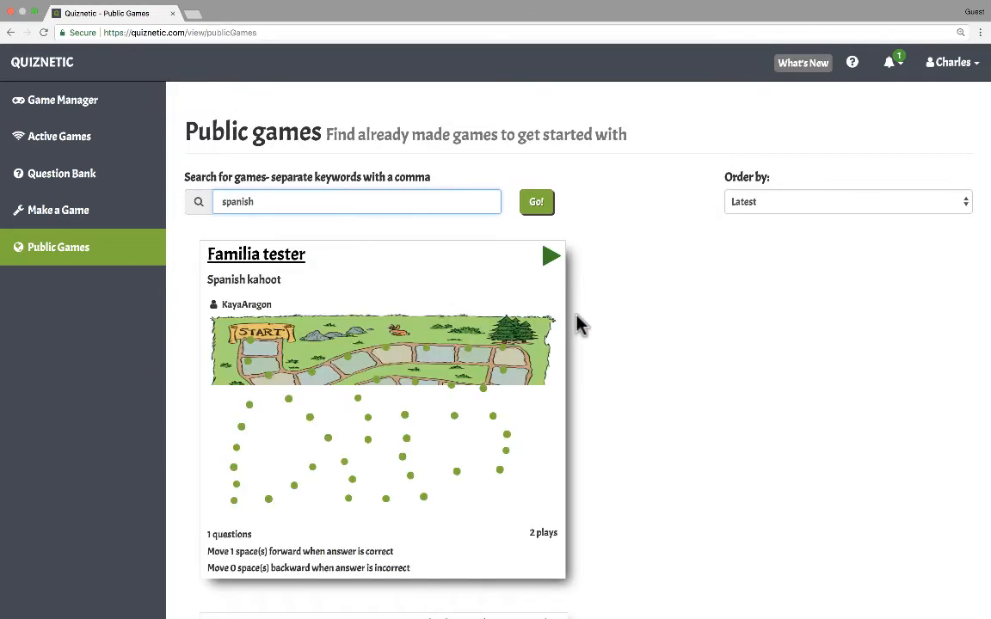
pyautogui.scroll(-4, 620, 327)
pyautogui.scroll(3, 472, 303)
pyautogui.scroll(-1, 471, 302)
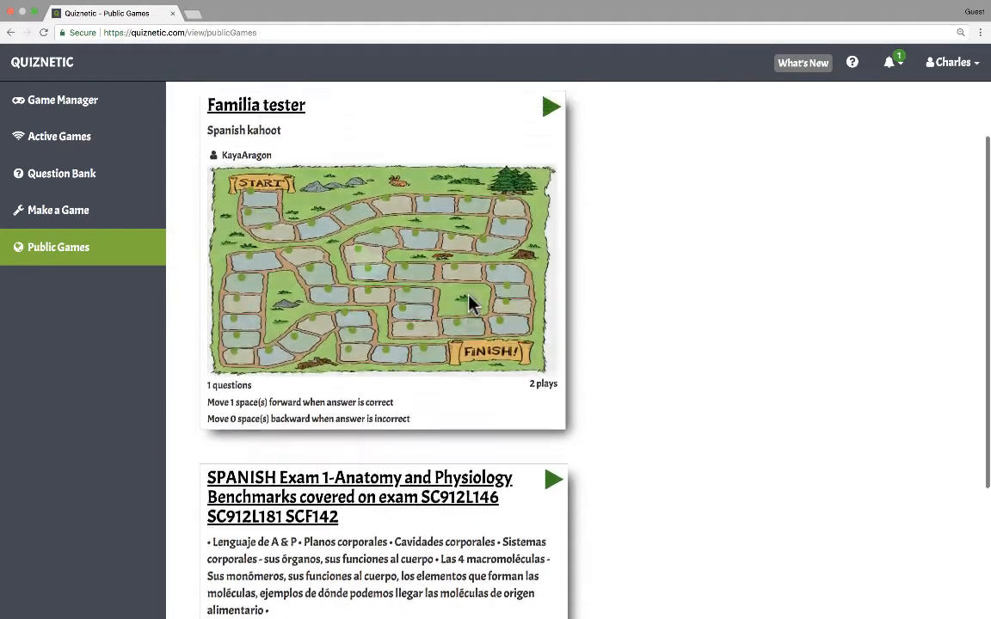
pyautogui.scroll(4, 468, 303)
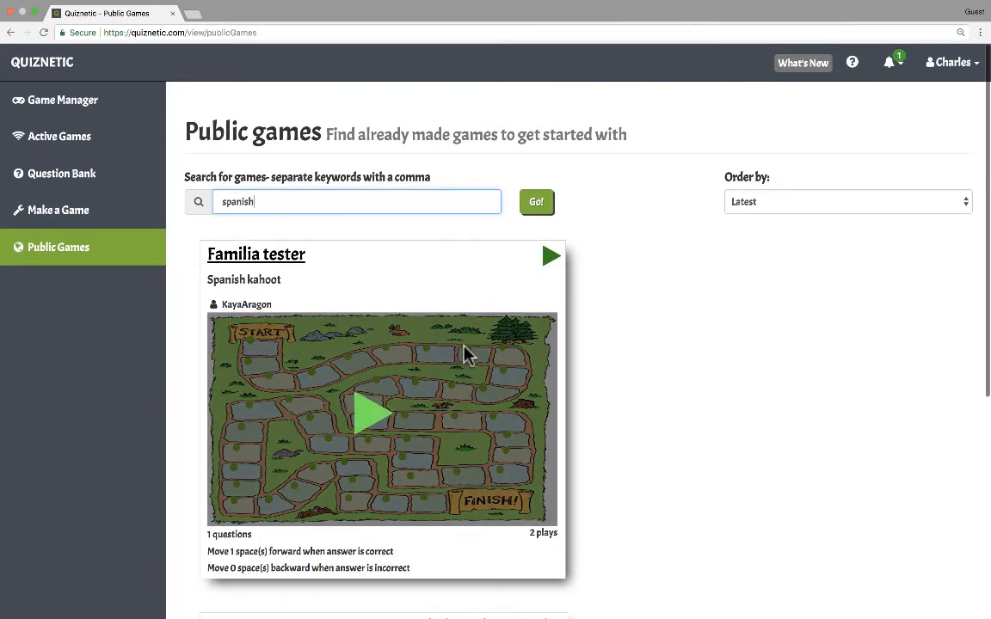